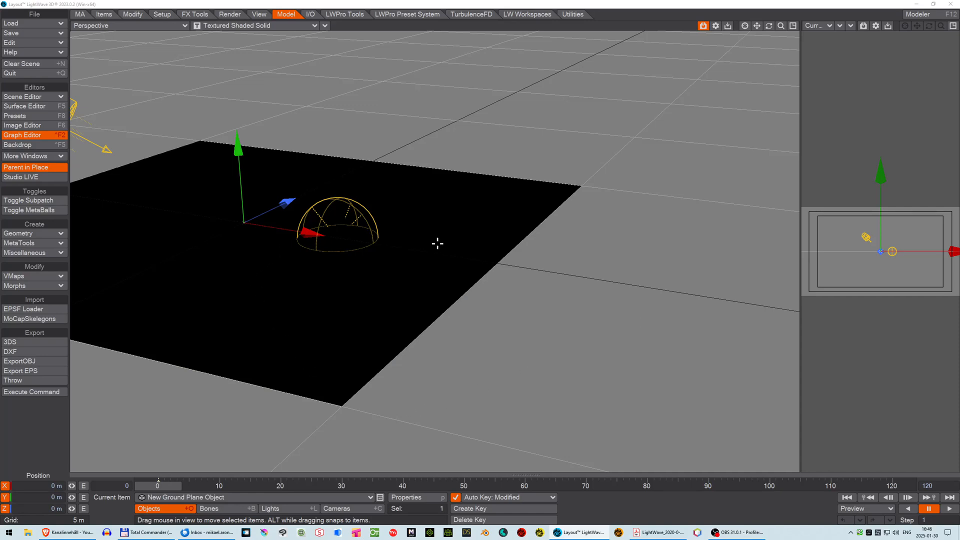
{"action": "left_click_drag", "start_coordinate": [769, 26], "coordinate": [633, 37]}
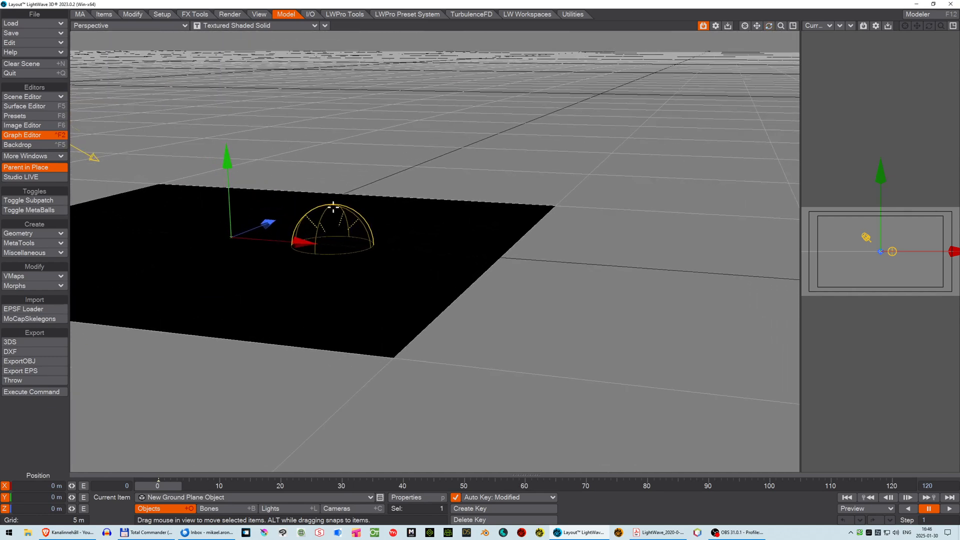
{"action": "mouse_move", "coordinate": [226, 161]}
{"action": "left_mouse_down"}
{"action": "mouse_move", "coordinate": [225, 118]}
{"action": "mouse_move", "coordinate": [225, 200]}
{"action": "mouse_move", "coordinate": [228, 178]}
{"action": "left_mouse_up"}
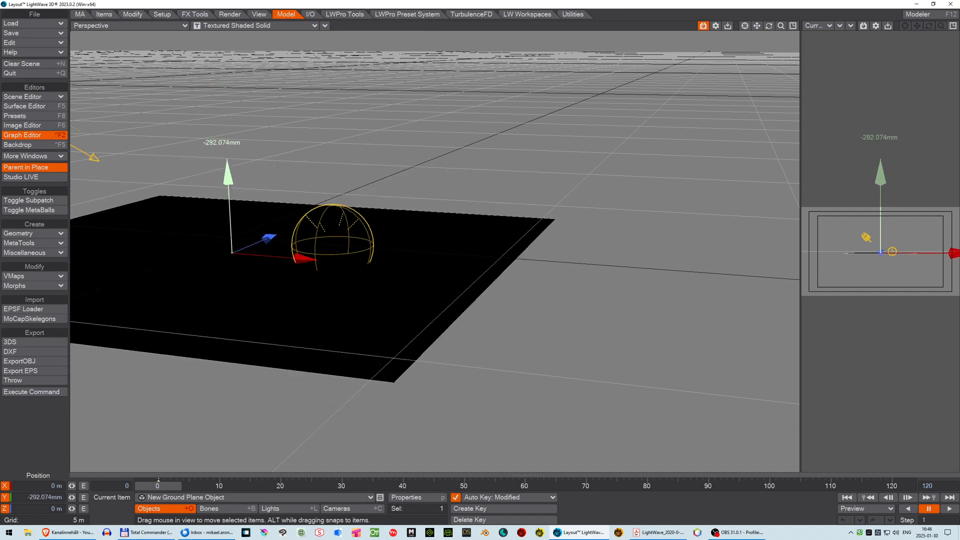
{"action": "key", "text": "ctrl+z"}
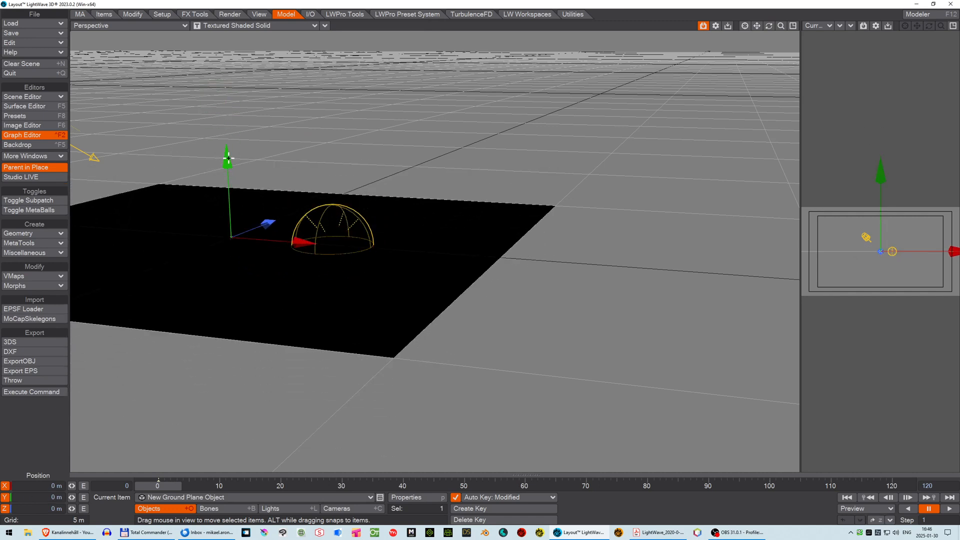
Raise the environment light clear of the ground plane to about 14 m on Y, and check its light properties.
{"action": "left_click", "coordinate": [331, 201]}
{"action": "left_click_drag", "start_coordinate": [328, 168], "coordinate": [337, 296]}
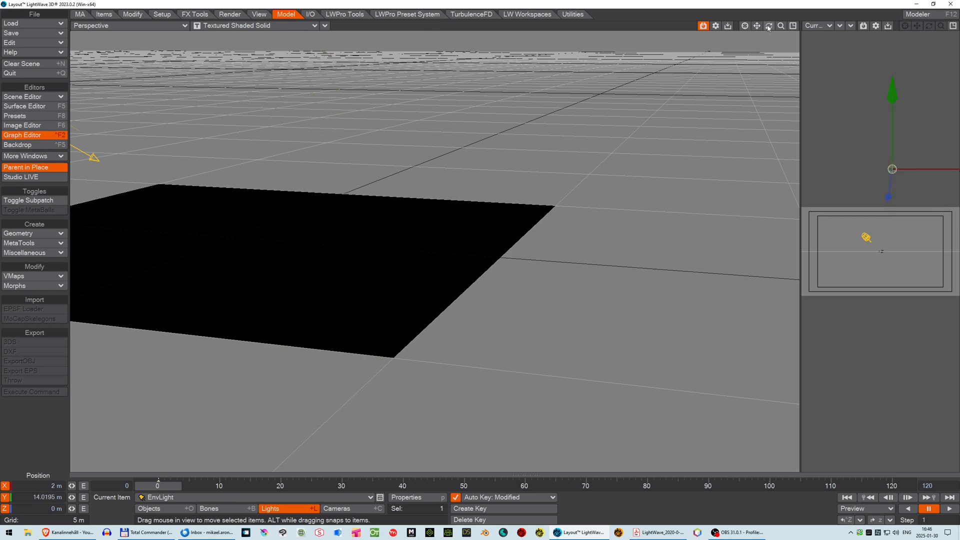
{"action": "left_click_drag", "start_coordinate": [769, 26], "coordinate": [621, 90]}
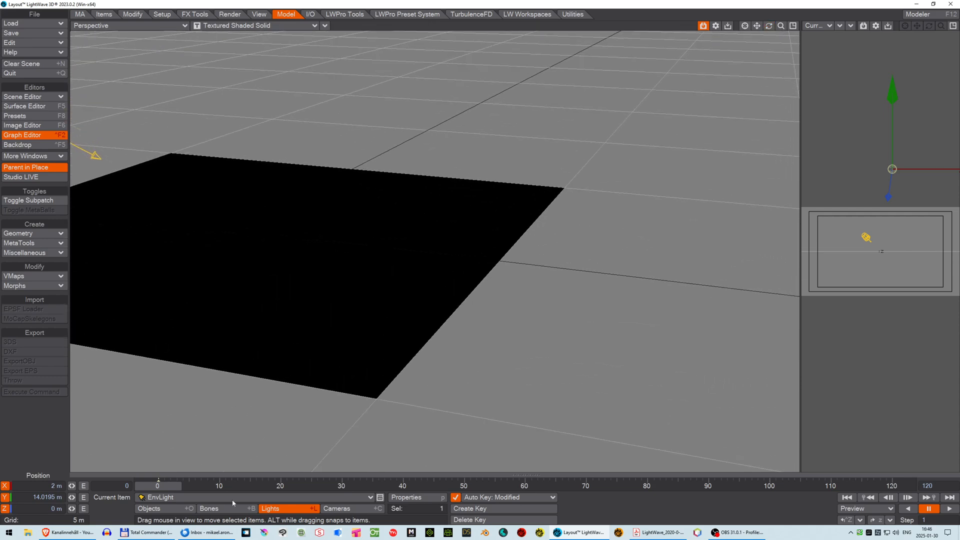
{"action": "key", "text": "p"}
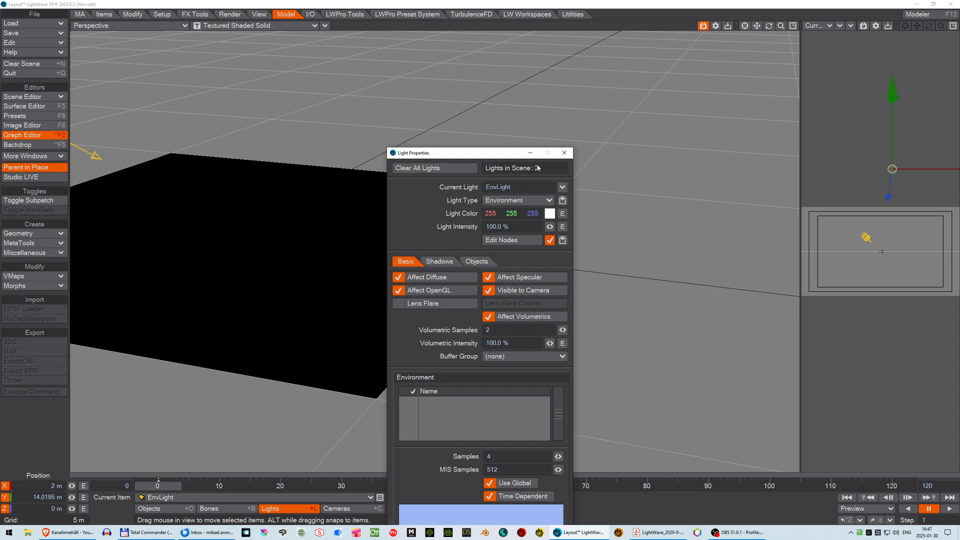
{"action": "left_click", "coordinate": [564, 153]}
Try other texture values on the ground plane's Turbulence displacement map and set the value to 0.
{"action": "left_click", "coordinate": [323, 270]}
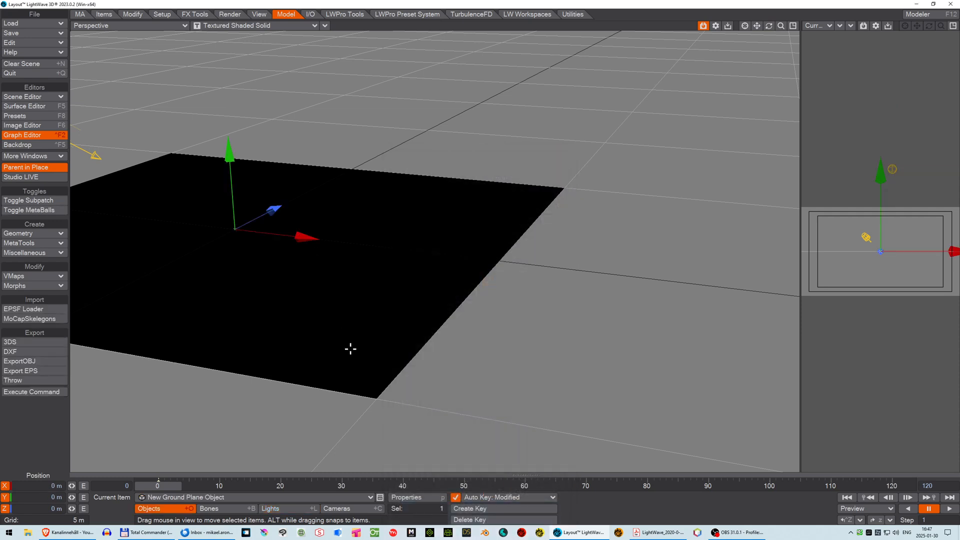
{"action": "key", "text": "p"}
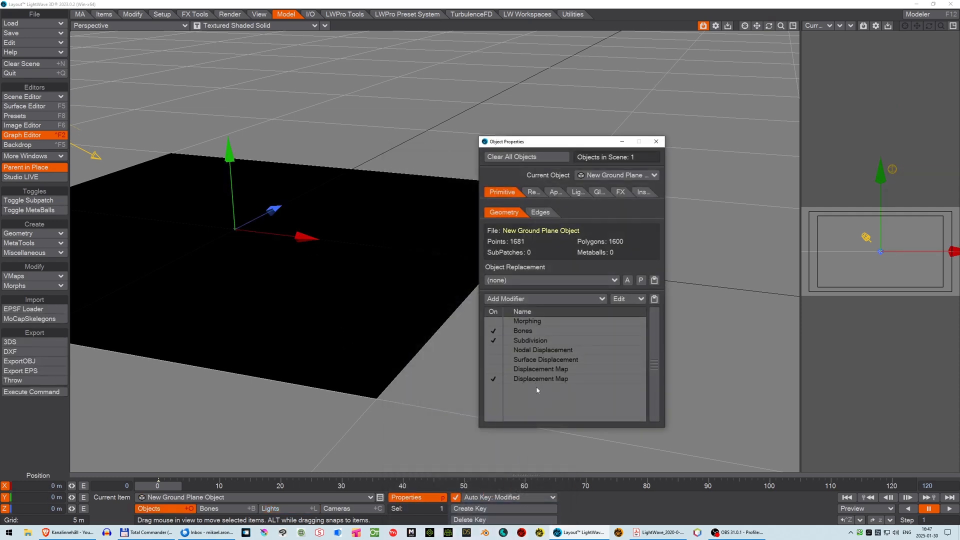
{"action": "double_click", "coordinate": [536, 379]}
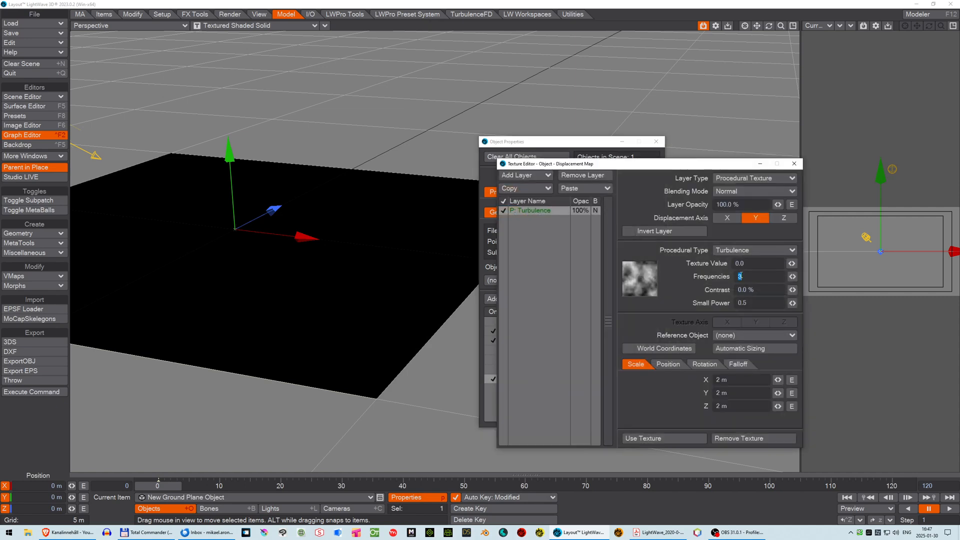
{"action": "left_click_drag", "start_coordinate": [792, 265], "coordinate": [279, 279]}
{"action": "type", "text": "0"}
{"action": "key", "text": "Return"}
{"action": "left_click", "coordinate": [794, 163]}
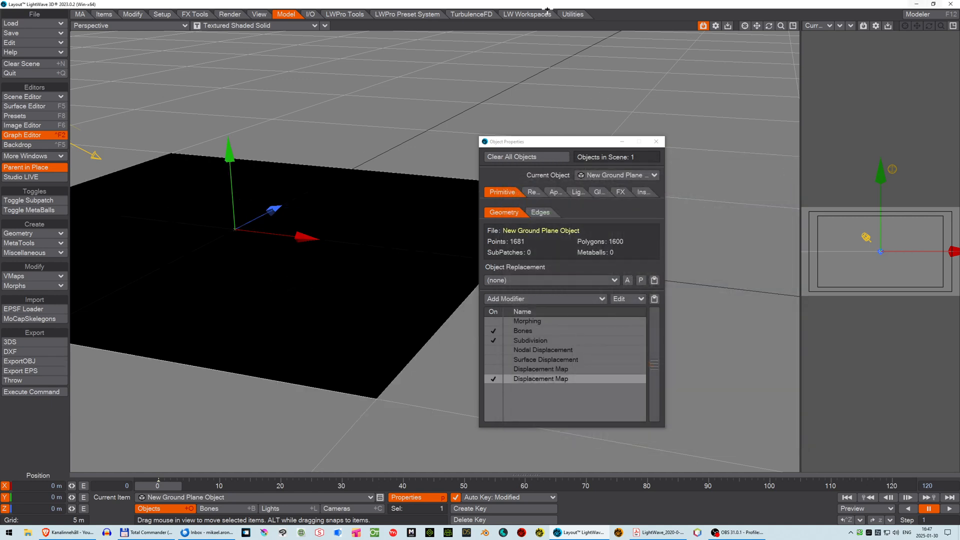
Check the Image (2) node's settings in the Ground Plane node graph, and connect Principled BSDF (1) to the Surface node's Material input.
{"action": "left_click_drag", "start_coordinate": [959, 12], "coordinate": [354, 23]}
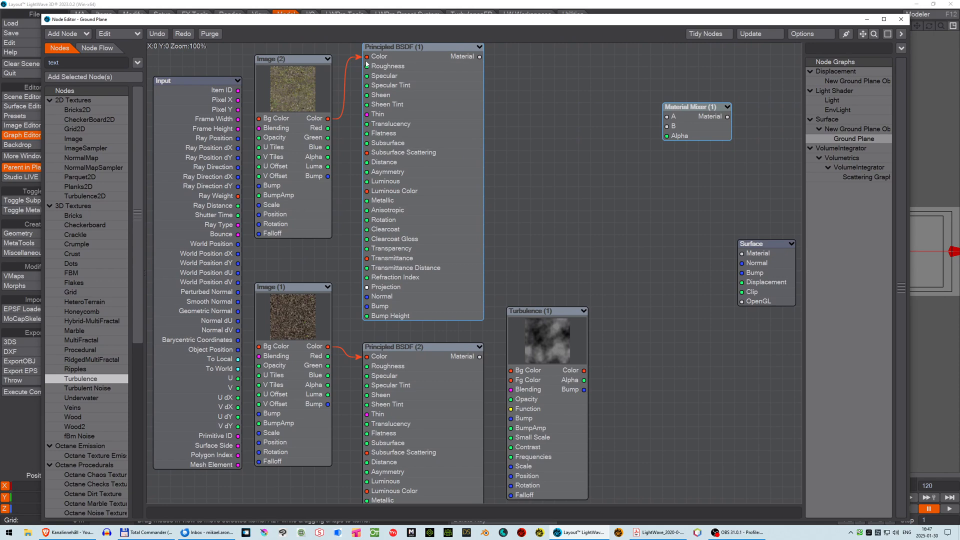
{"action": "double_click", "coordinate": [289, 78]}
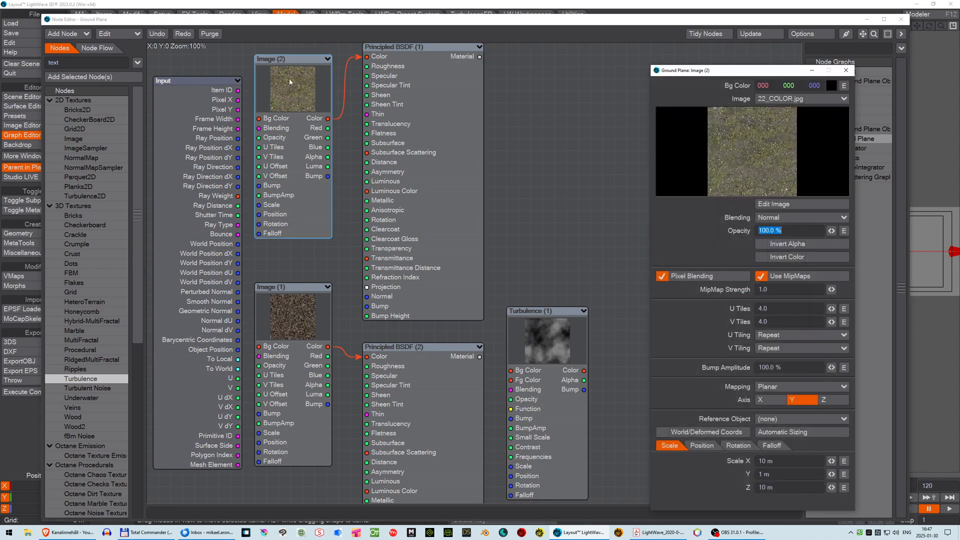
{"action": "left_click", "coordinate": [745, 141]}
{"action": "left_click", "coordinate": [847, 70]}
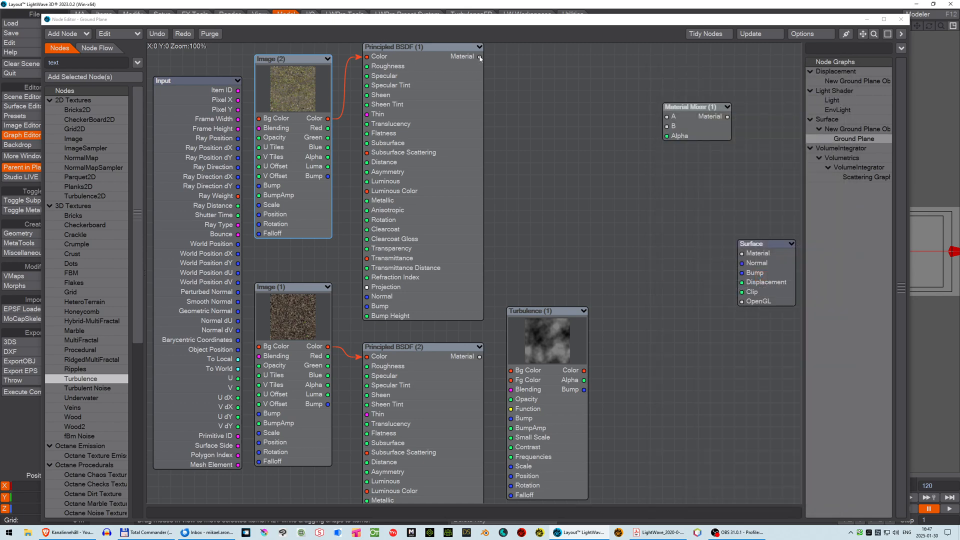
{"action": "left_click_drag", "start_coordinate": [480, 59], "coordinate": [741, 254]}
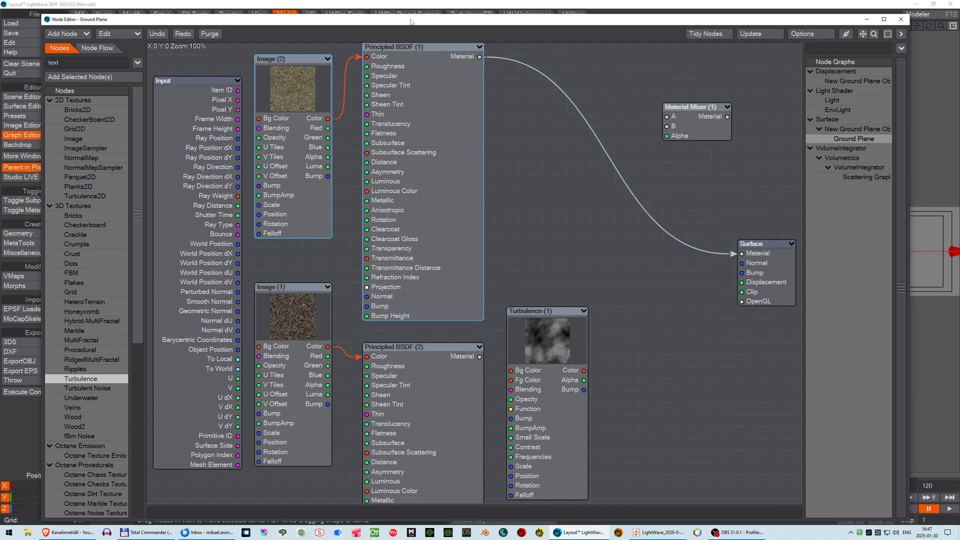
{"action": "left_click_drag", "start_coordinate": [410, 20], "coordinate": [959, 53]}
{"action": "mouse_move", "coordinate": [959, 20]}
{"action": "left_mouse_down"}
{"action": "mouse_move", "coordinate": [879, 19]}
{"action": "mouse_move", "coordinate": [959, 20]}
{"action": "left_mouse_up"}
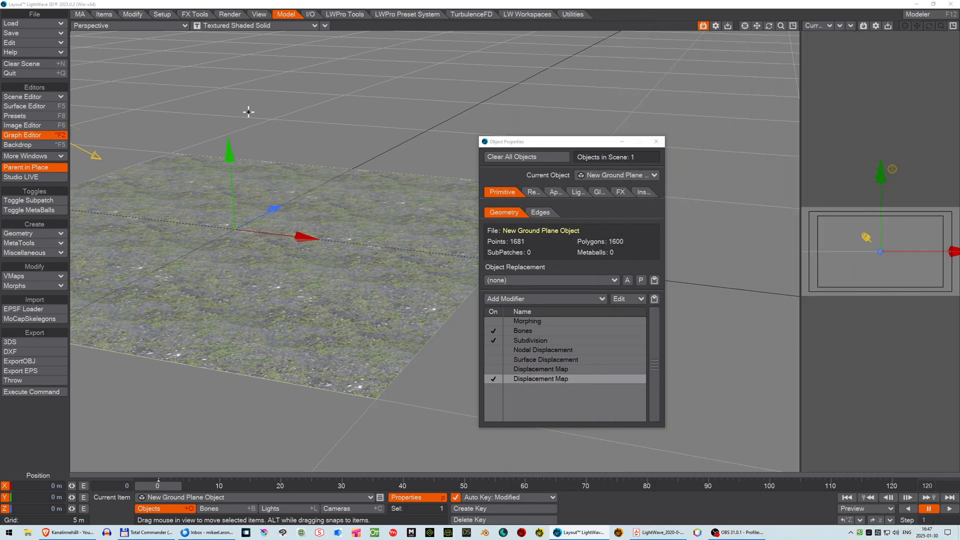
Switch the main viewport to Top view and move the Light off the ground plane to about -10.98 m on Z.
{"action": "left_click", "coordinate": [83, 27]}
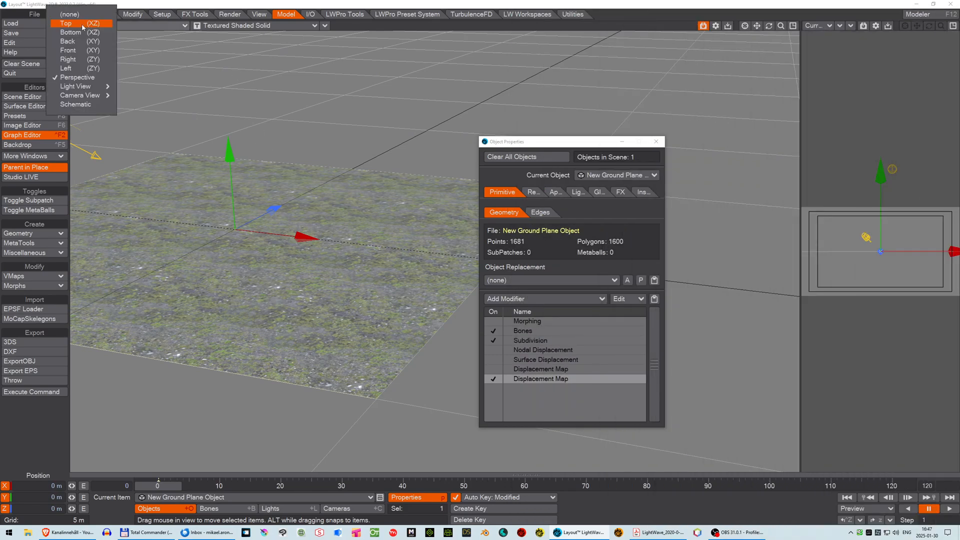
{"action": "left_click", "coordinate": [70, 28]}
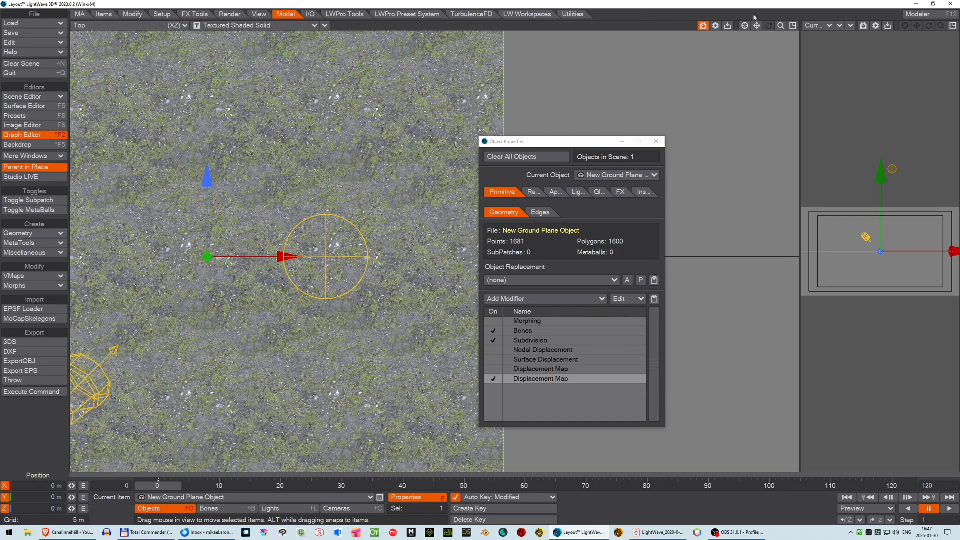
{"action": "left_click_drag", "start_coordinate": [757, 26], "coordinate": [929, 17]}
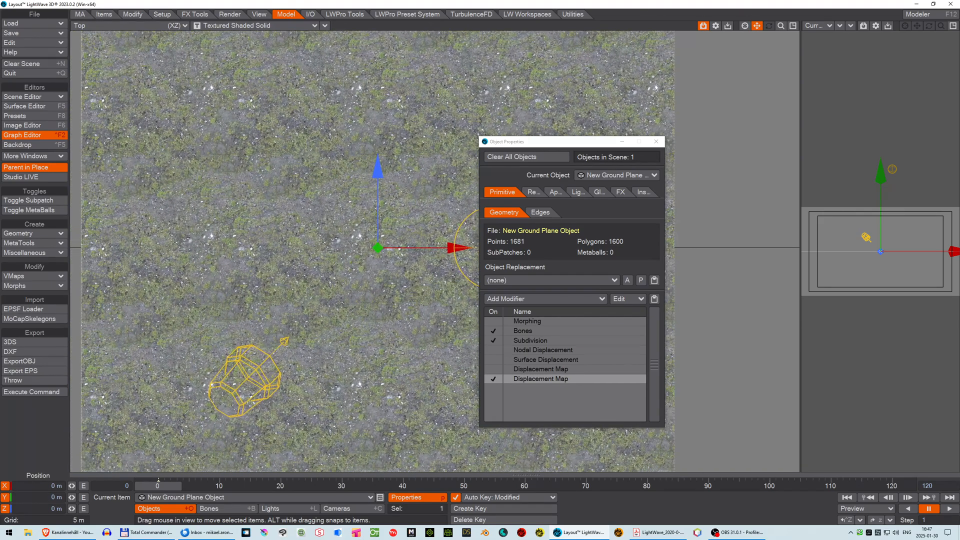
{"action": "left_click_drag", "start_coordinate": [781, 26], "coordinate": [636, 28]}
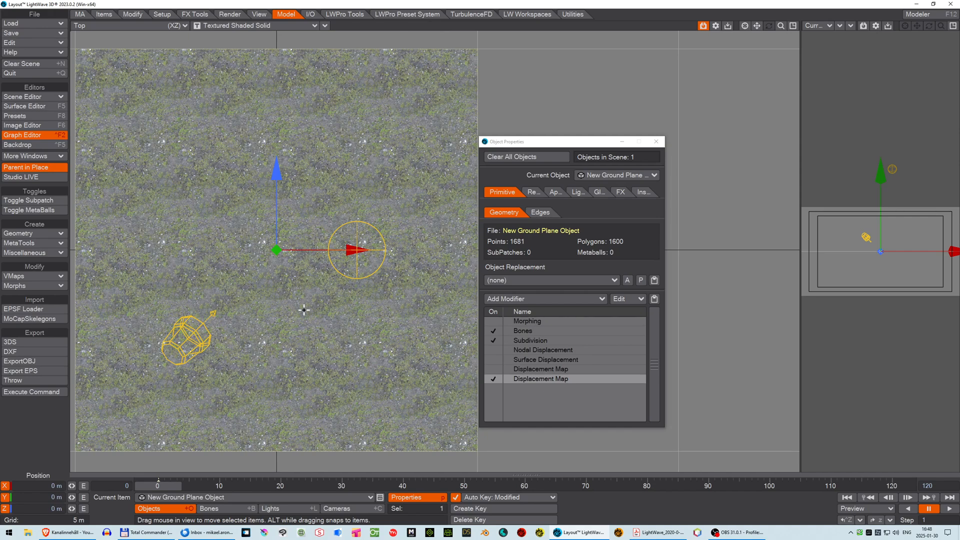
{"action": "left_click", "coordinate": [180, 346]}
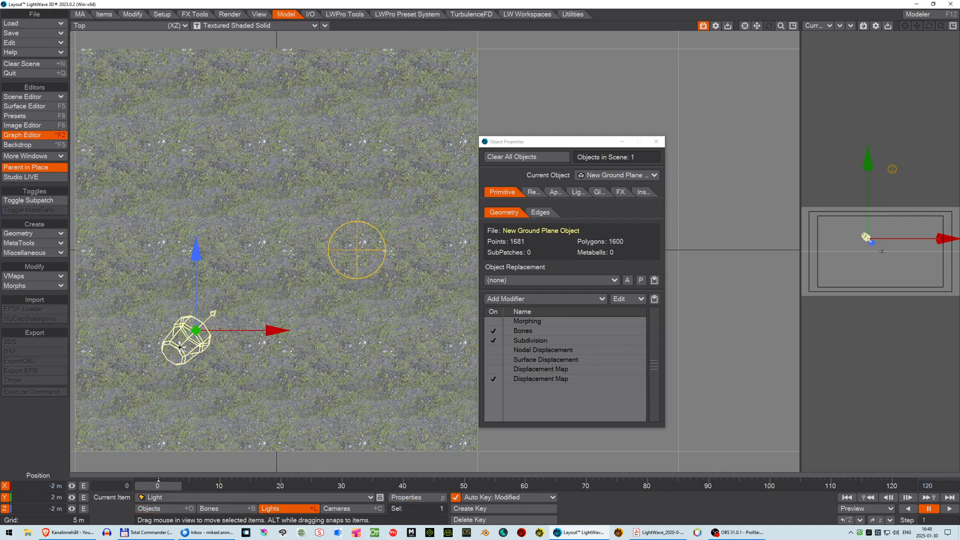
{"action": "left_click_drag", "start_coordinate": [195, 252], "coordinate": [242, 170]}
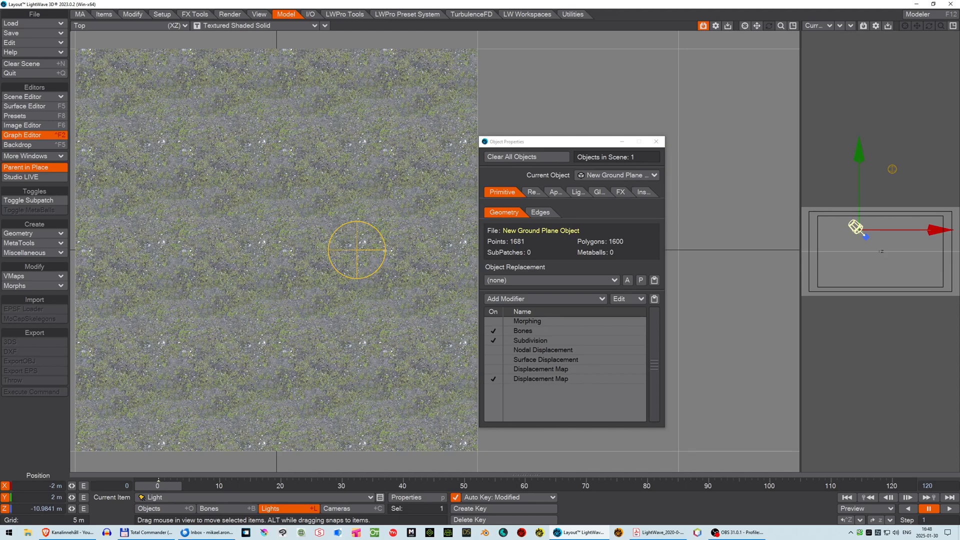
Connect the Material output of Principled BSDF (2) to the Surface node's Material input to preview the second ground texture.
{"action": "left_click_drag", "start_coordinate": [959, 6], "coordinate": [530, 9]}
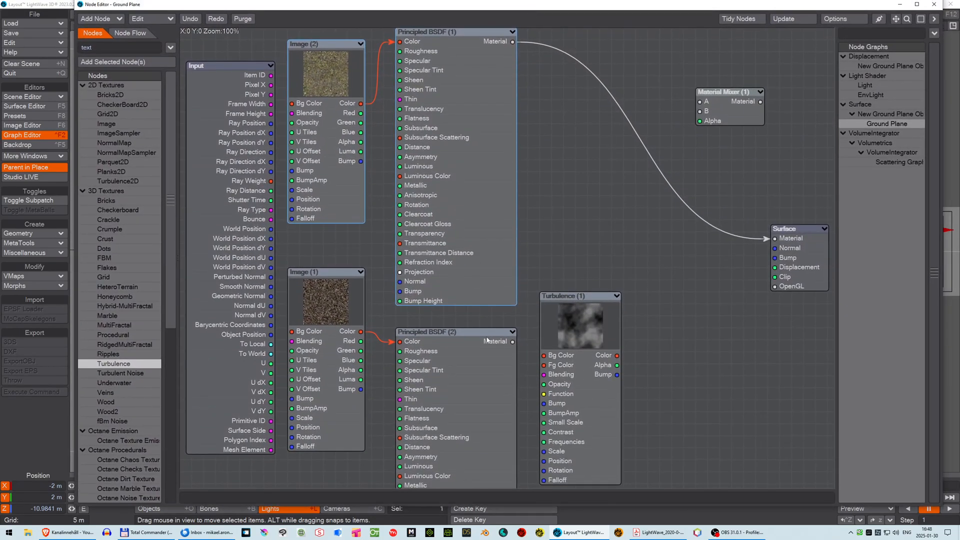
{"action": "left_click_drag", "start_coordinate": [513, 343], "coordinate": [774, 242]}
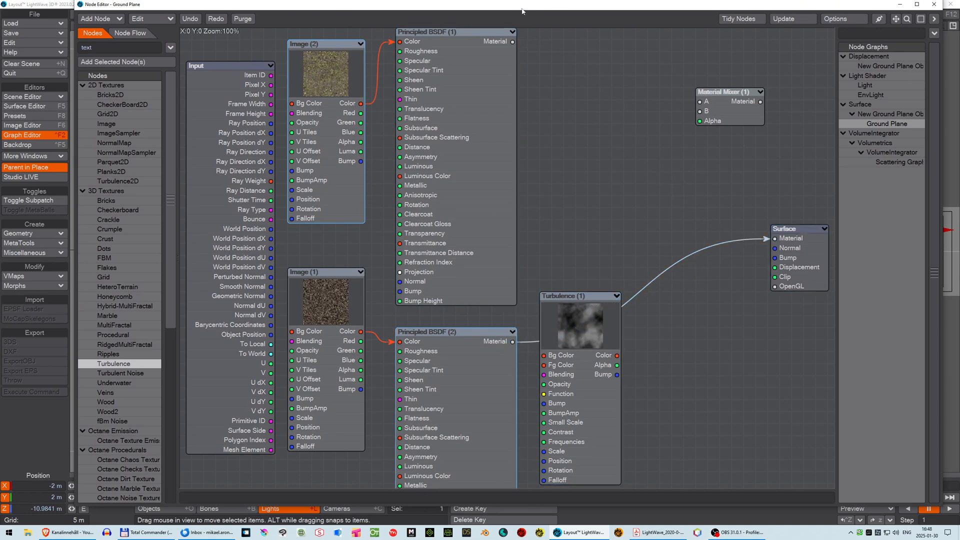
{"action": "left_click_drag", "start_coordinate": [522, 10], "coordinate": [959, 10]}
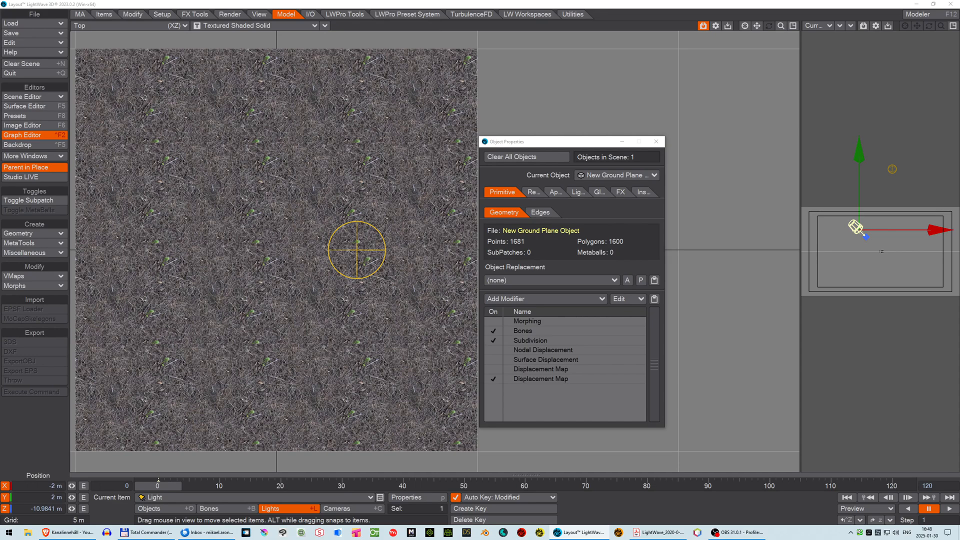
Place the Material Mixer node between the Principled BSDF nodes and the Surface node, and find Material Mixer by filtering the node list for "mix".
{"action": "left_click_drag", "start_coordinate": [959, 19], "coordinate": [494, 22]}
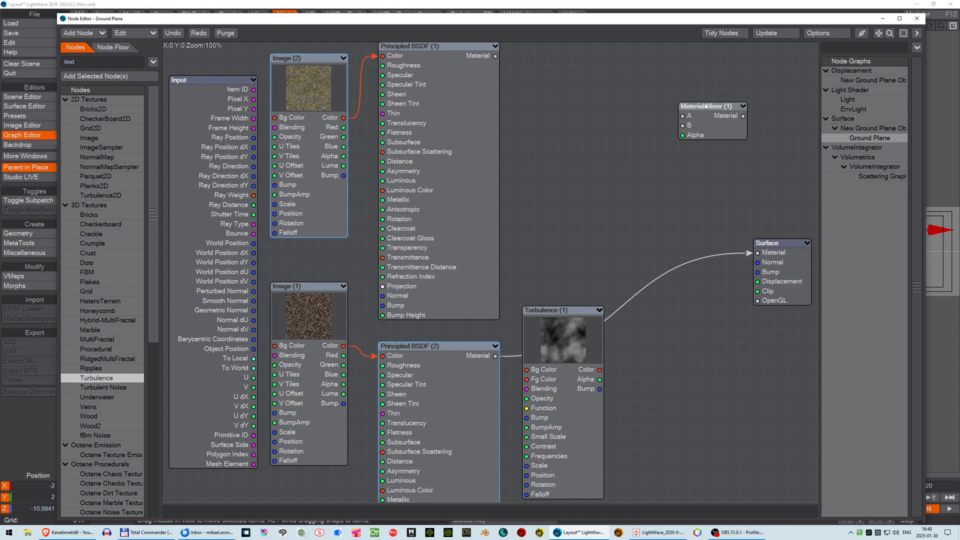
{"action": "left_click_drag", "start_coordinate": [705, 106], "coordinate": [633, 175]}
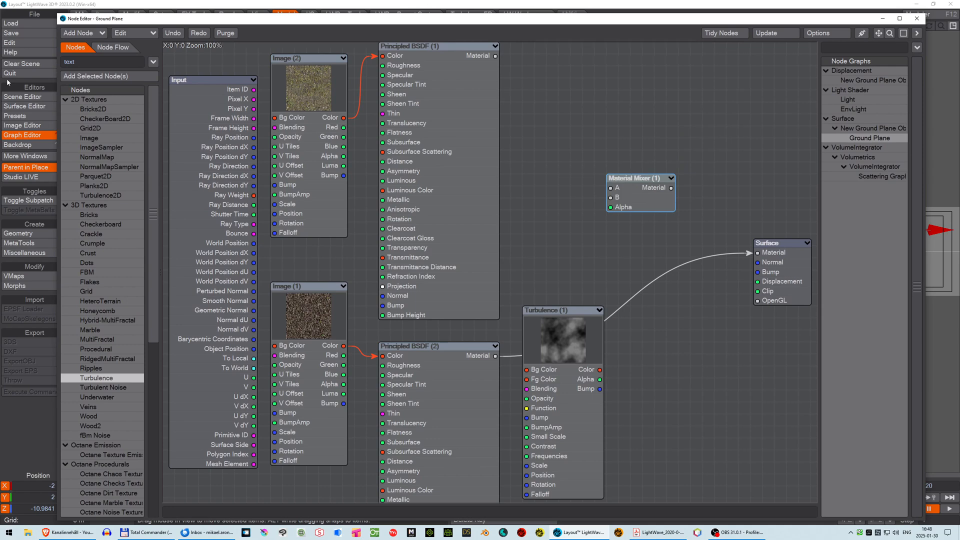
{"action": "left_click_drag", "start_coordinate": [82, 62], "coordinate": [11, 58]}
{"action": "type", "text": "mix"}
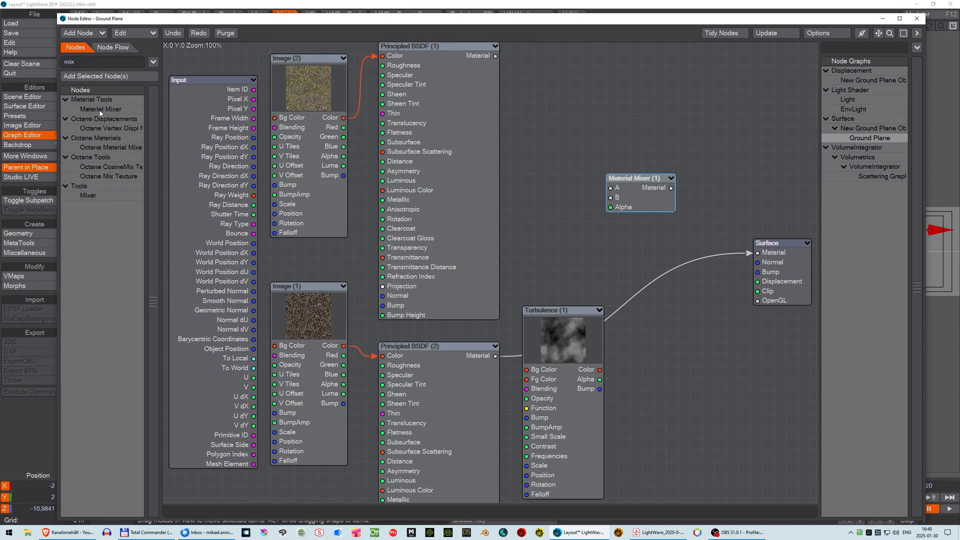
{"action": "left_click", "coordinate": [100, 111]}
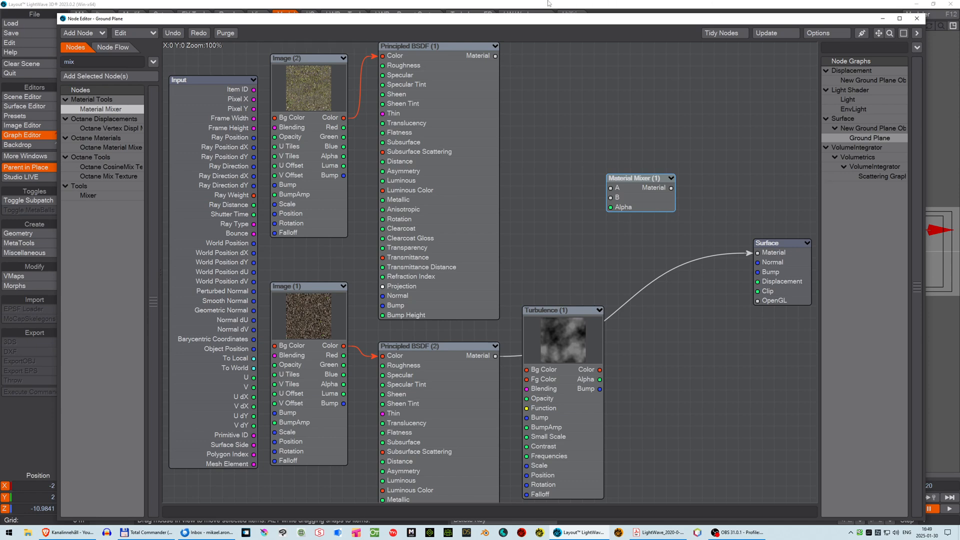
Connect Principled BSDF (1) to the Material Mixer's A input, Principled BSDF (2) to B, and the mixer's output to the Surface's Material.
{"action": "left_click_drag", "start_coordinate": [496, 57], "coordinate": [613, 196]}
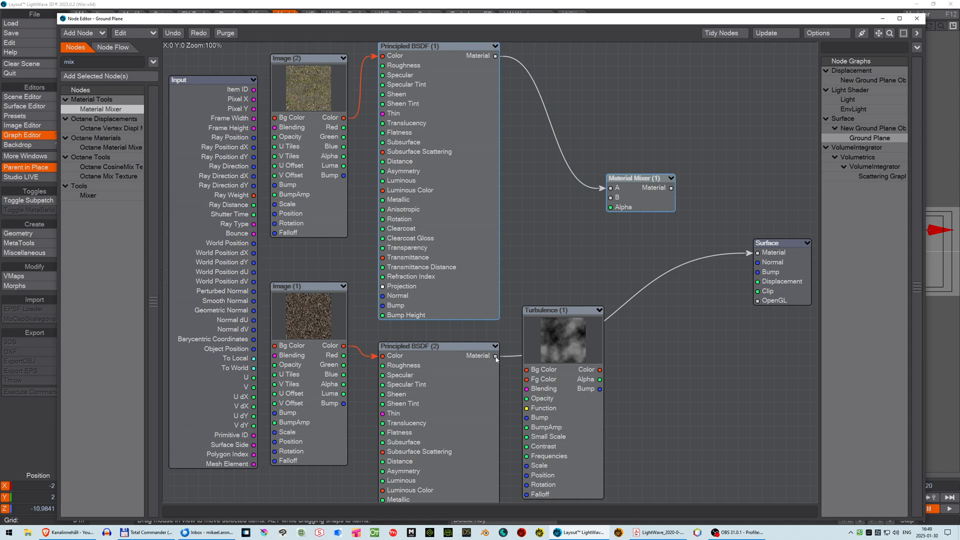
{"action": "left_click_drag", "start_coordinate": [496, 357], "coordinate": [615, 200]}
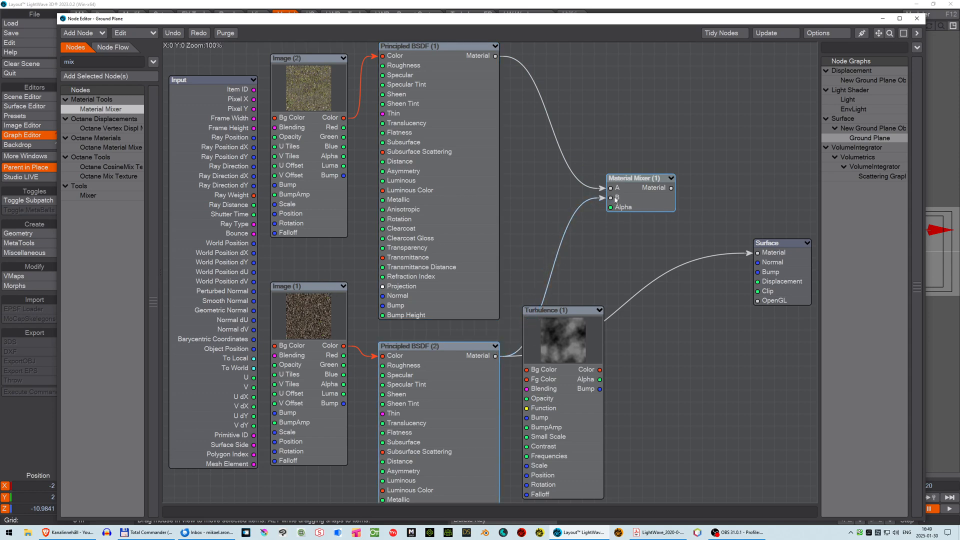
{"action": "left_click_drag", "start_coordinate": [672, 188], "coordinate": [772, 260]}
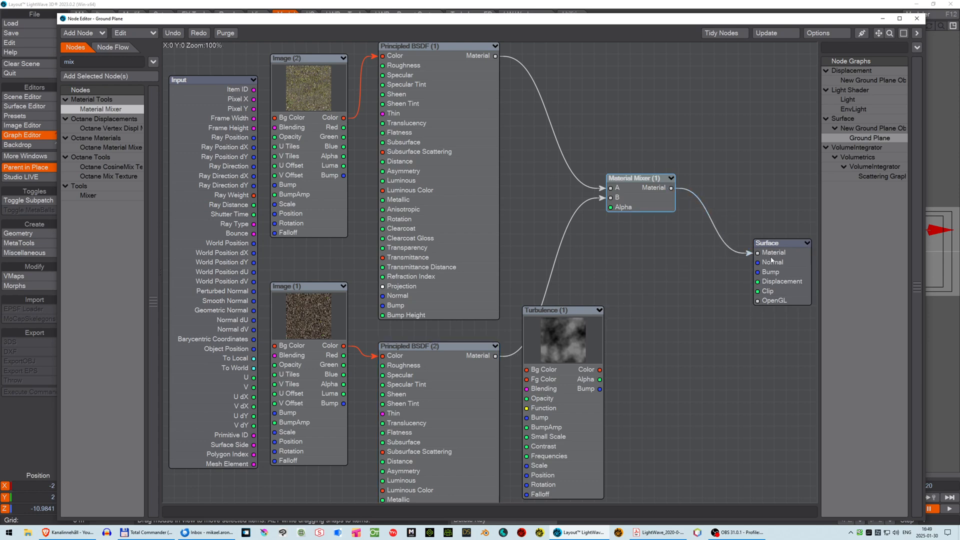
Switch the Top viewport's shading to VPR to preview the mixed ground material.
{"action": "left_click", "coordinate": [566, 12]}
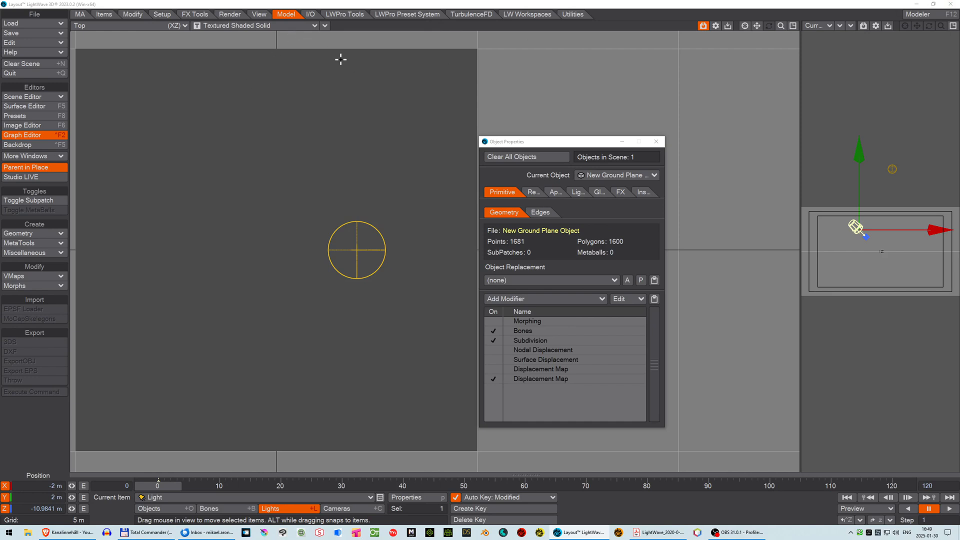
{"action": "left_click", "coordinate": [324, 27]}
{"action": "left_click", "coordinate": [286, 86]}
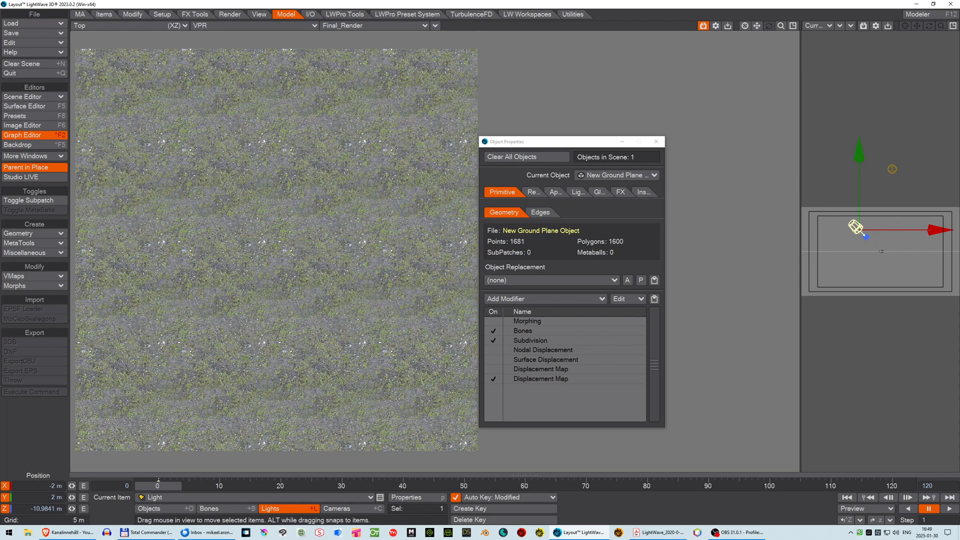
Bring the Node Editor back into view and set the Turbulence (1) node's contrast to 100%.
{"action": "left_click_drag", "start_coordinate": [959, 6], "coordinate": [596, 15]}
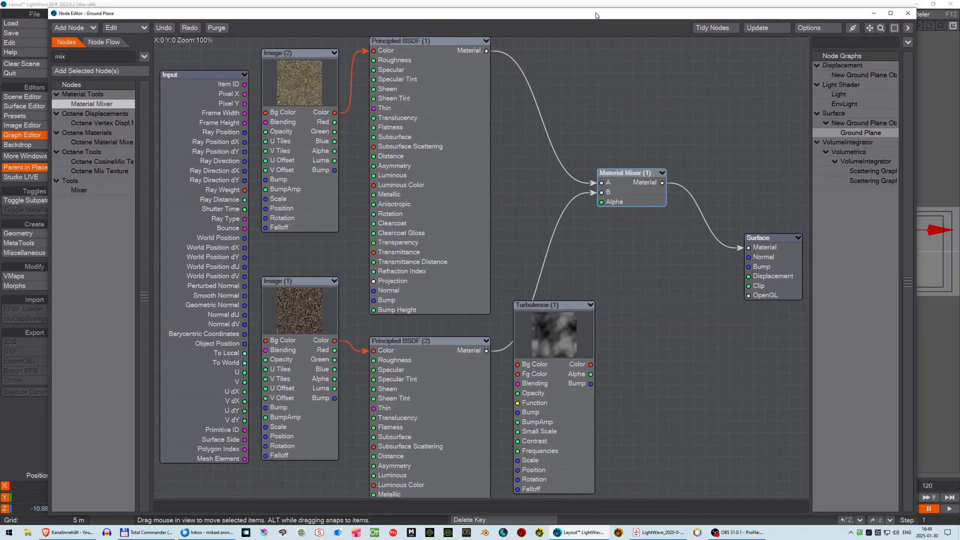
{"action": "double_click", "coordinate": [571, 332]}
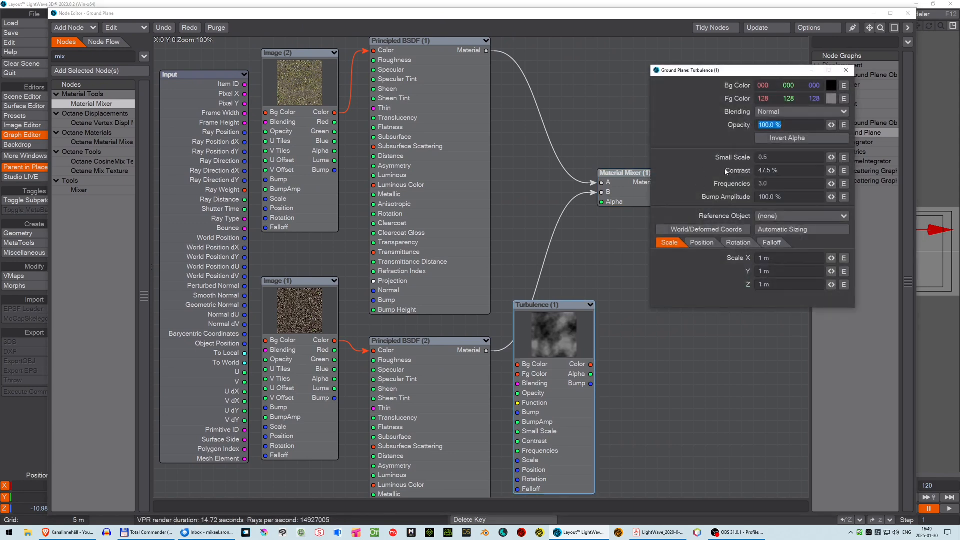
{"action": "left_click_drag", "start_coordinate": [832, 170], "coordinate": [875, 171]}
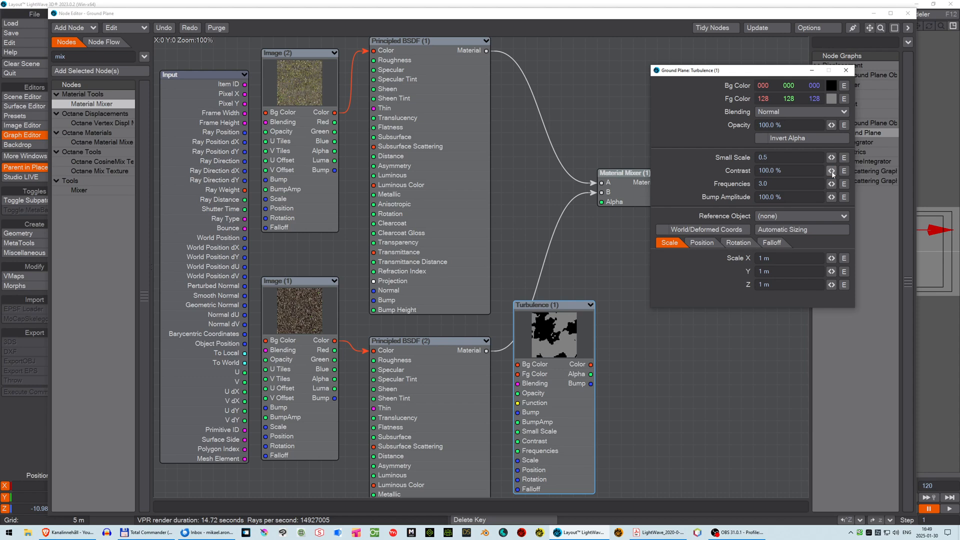
{"action": "left_click", "coordinate": [846, 70]}
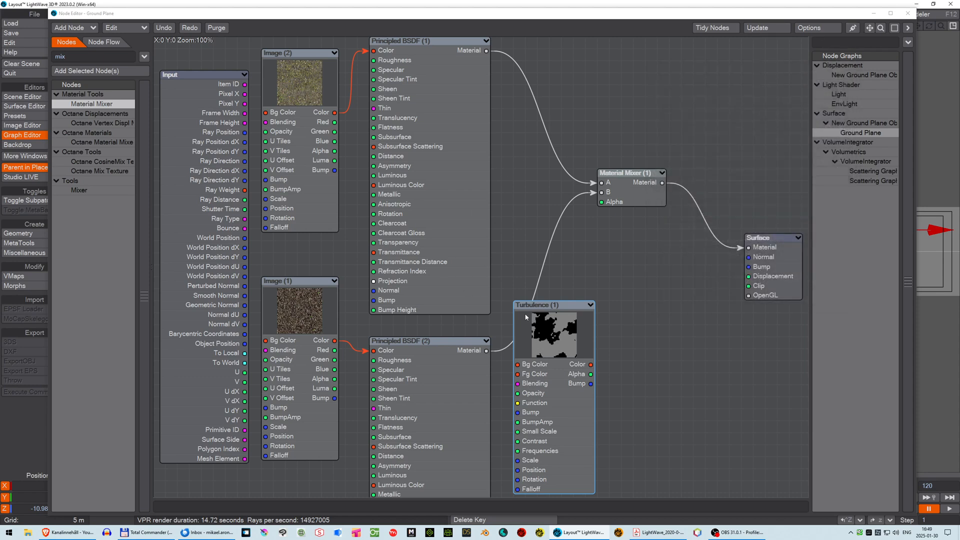
Move the Turbulence (1) node slightly up and connect its Alpha output to the Material Mixer's Alpha input.
{"action": "left_click_drag", "start_coordinate": [535, 310], "coordinate": [523, 286]}
{"action": "double_click", "coordinate": [523, 286]}
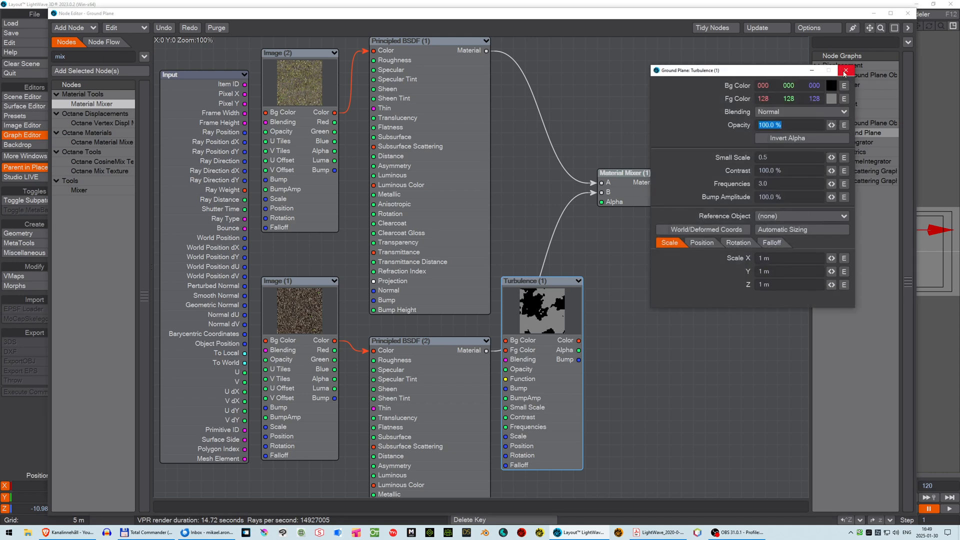
{"action": "left_click", "coordinate": [846, 71]}
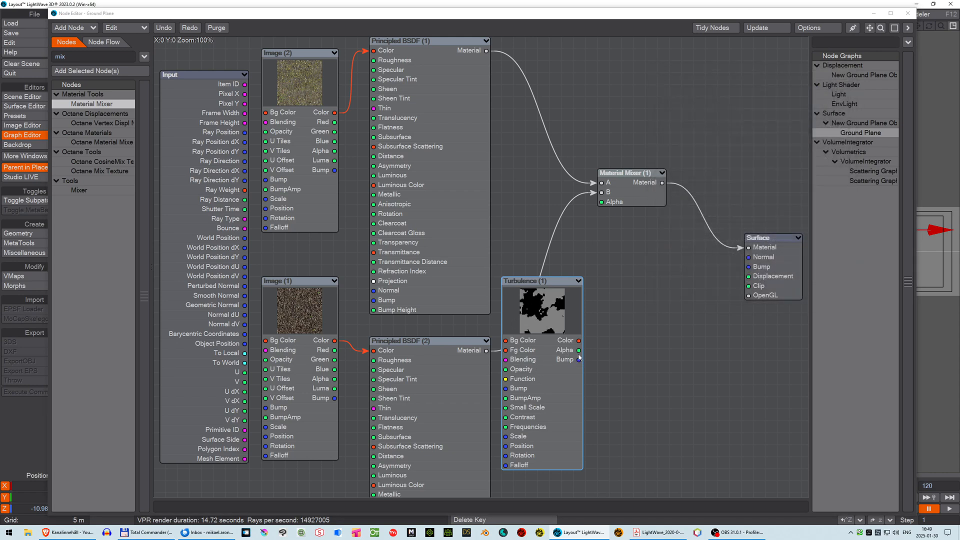
{"action": "left_click_drag", "start_coordinate": [579, 351], "coordinate": [603, 206]}
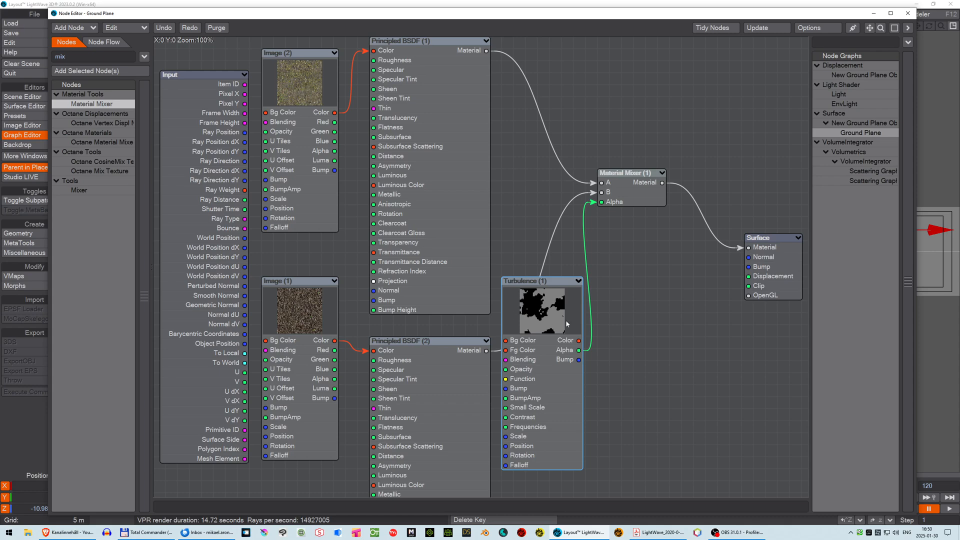
Place the Node Editor beside the VPR preview and set the Turbulence (1) contrast to 69%, without an envelope.
{"action": "left_click_drag", "start_coordinate": [496, 13], "coordinate": [959, 25]}
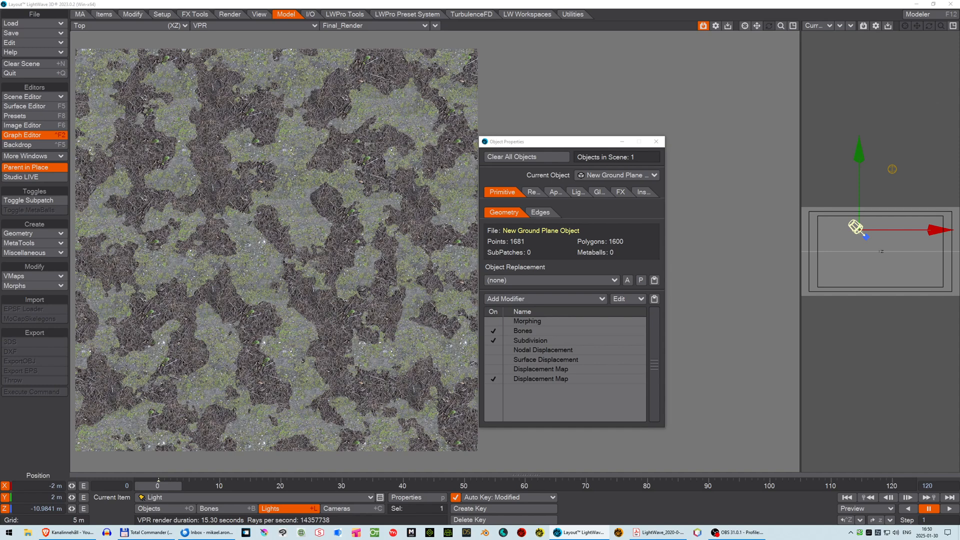
{"action": "left_click_drag", "start_coordinate": [959, 15], "coordinate": [706, 17]}
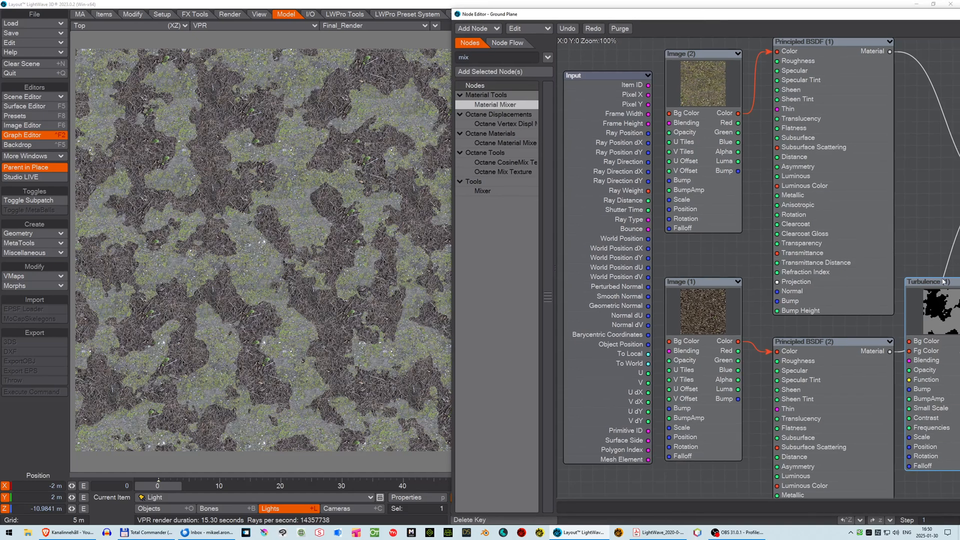
{"action": "double_click", "coordinate": [928, 284]}
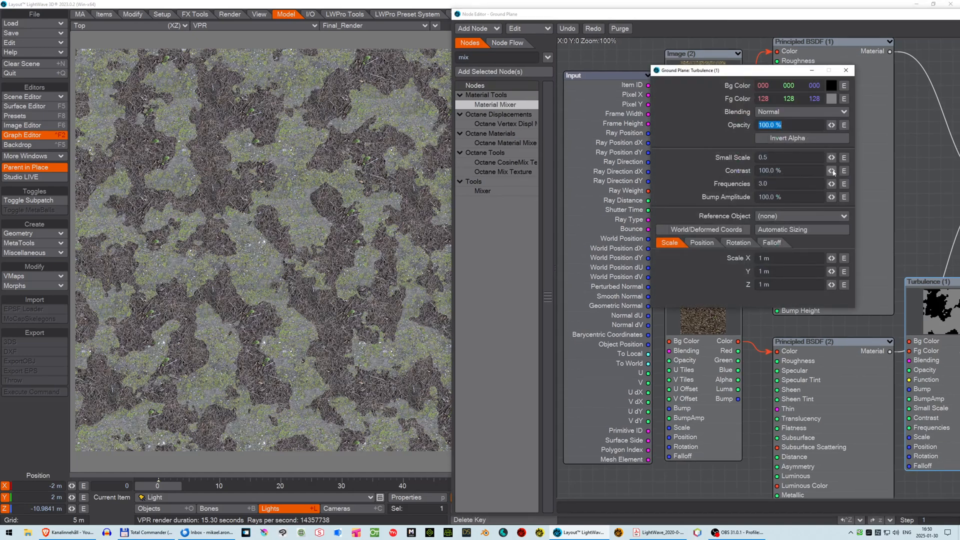
{"action": "left_click_drag", "start_coordinate": [831, 170], "coordinate": [833, 172]}
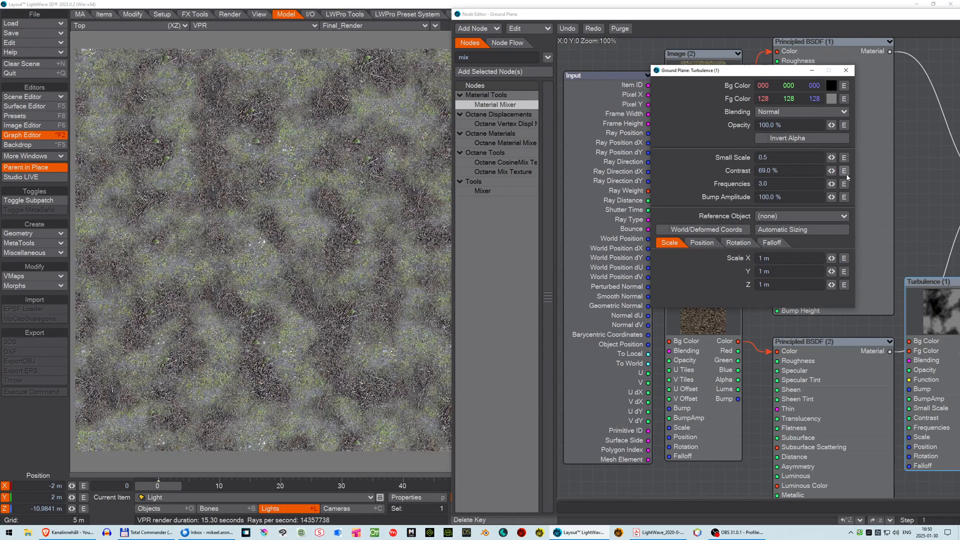
{"action": "left_click", "coordinate": [844, 172]}
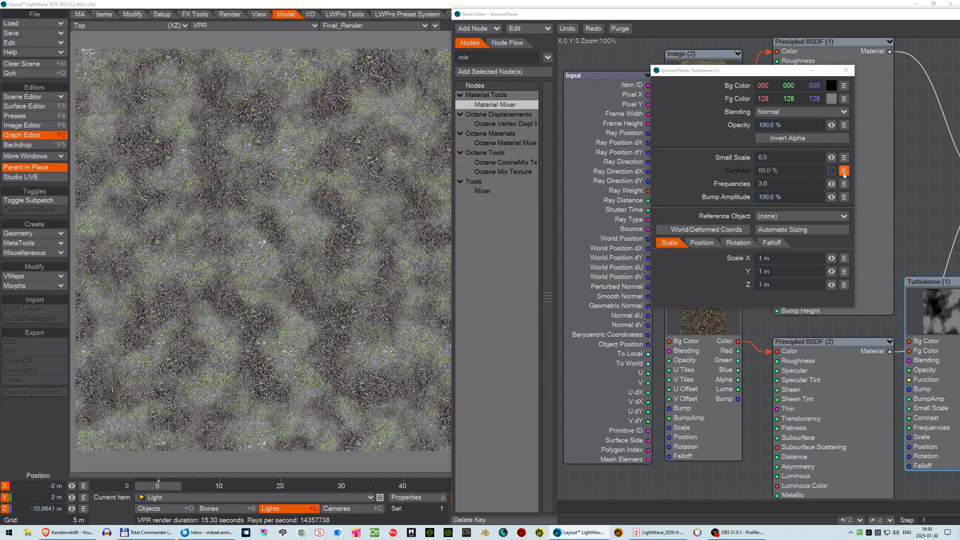
{"action": "left_click", "coordinate": [844, 171], "text": "shift"}
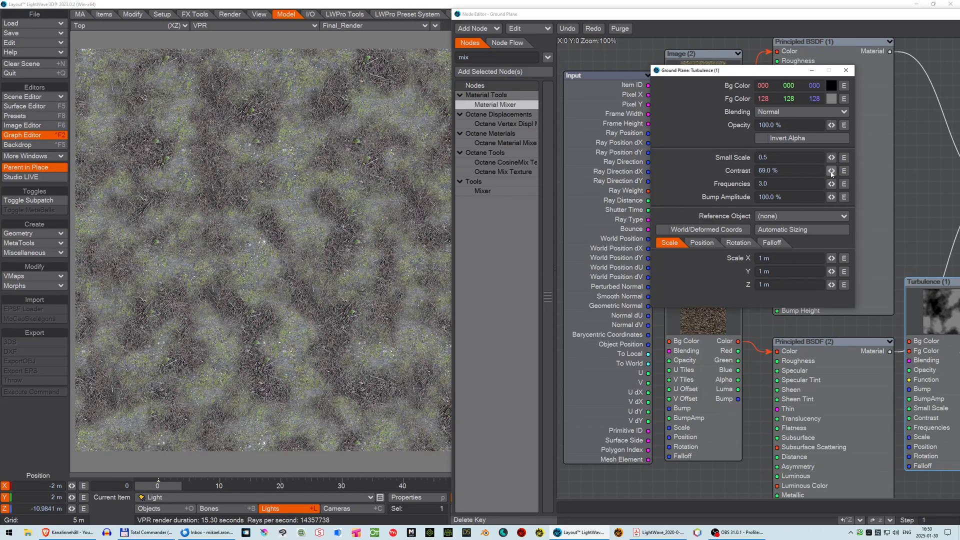
Lower the Turbulence (1) contrast to 12% for a softer blend between the two ground materials.
{"action": "mouse_move", "coordinate": [832, 171]}
{"action": "left_mouse_down"}
{"action": "mouse_move", "coordinate": [810, 171]}
{"action": "mouse_move", "coordinate": [827, 172]}
{"action": "left_mouse_up"}
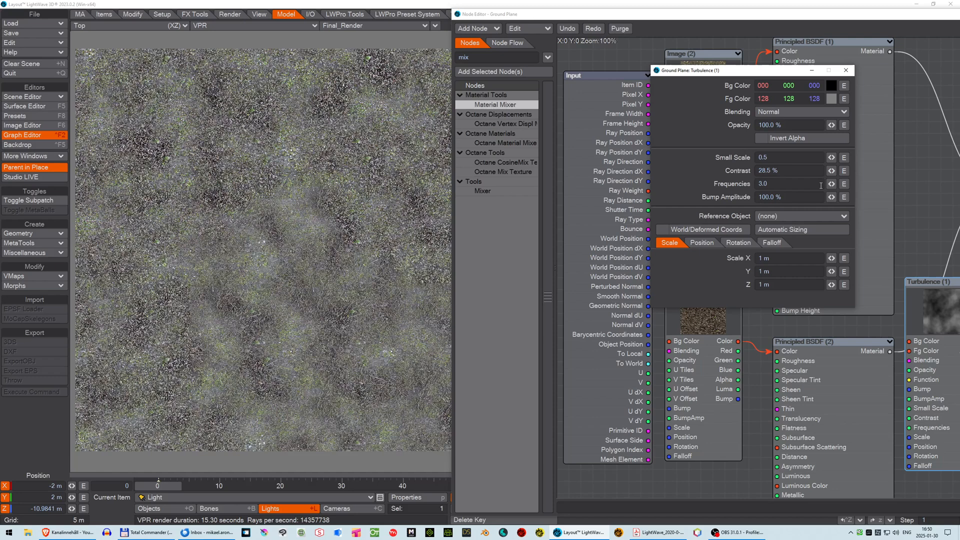
{"action": "right_click", "coordinate": [820, 189]}
{"action": "left_click", "coordinate": [680, 187]}
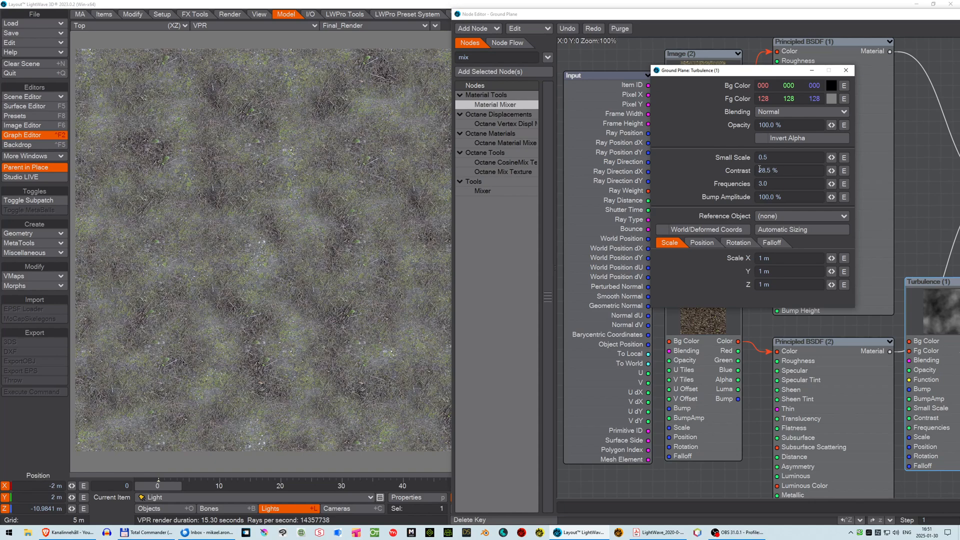
{"action": "left_click_drag", "start_coordinate": [832, 170], "coordinate": [823, 170]}
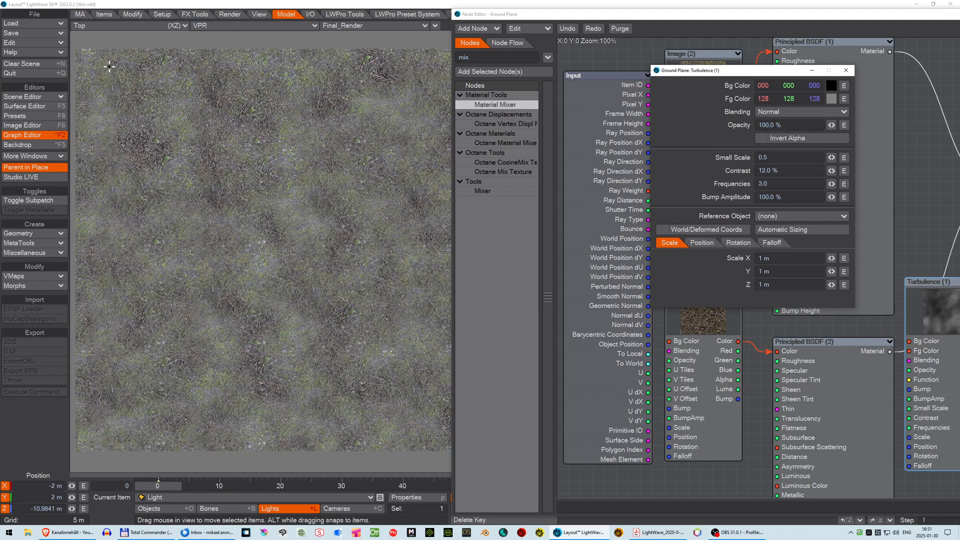
Switch the VPR viewport to Perspective and examine the blended ground up close.
{"action": "left_click", "coordinate": [121, 28]}
{"action": "left_click", "coordinate": [120, 79]}
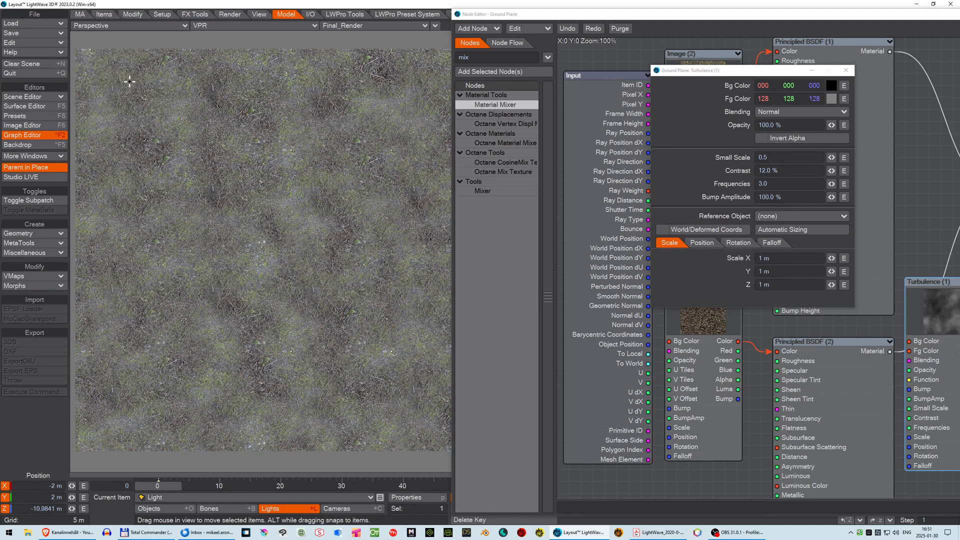
{"action": "left_click_drag", "start_coordinate": [625, 15], "coordinate": [623, 48]}
{"action": "left_click_drag", "start_coordinate": [781, 28], "coordinate": [782, 28]}
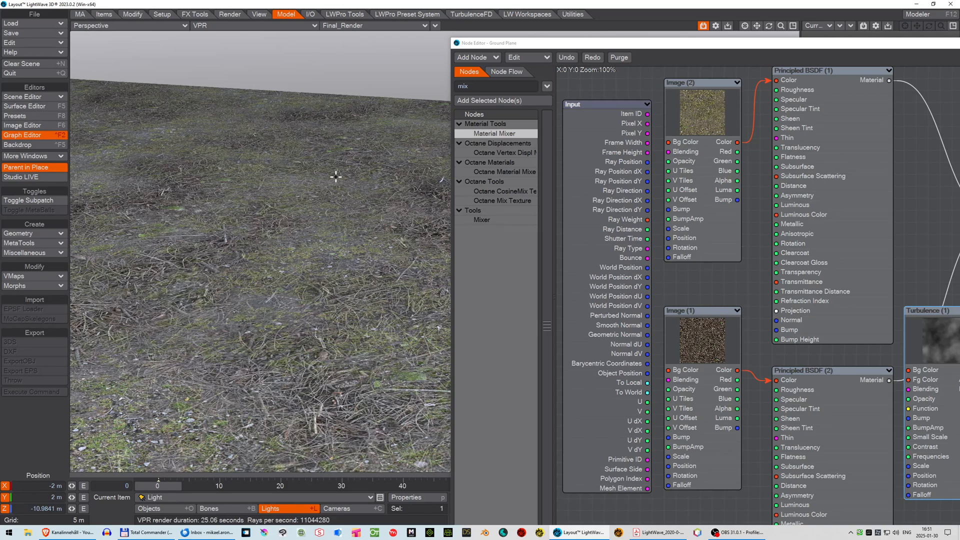
Return the viewport to the Top view and show the whole ground plane.
{"action": "left_click", "coordinate": [118, 27]}
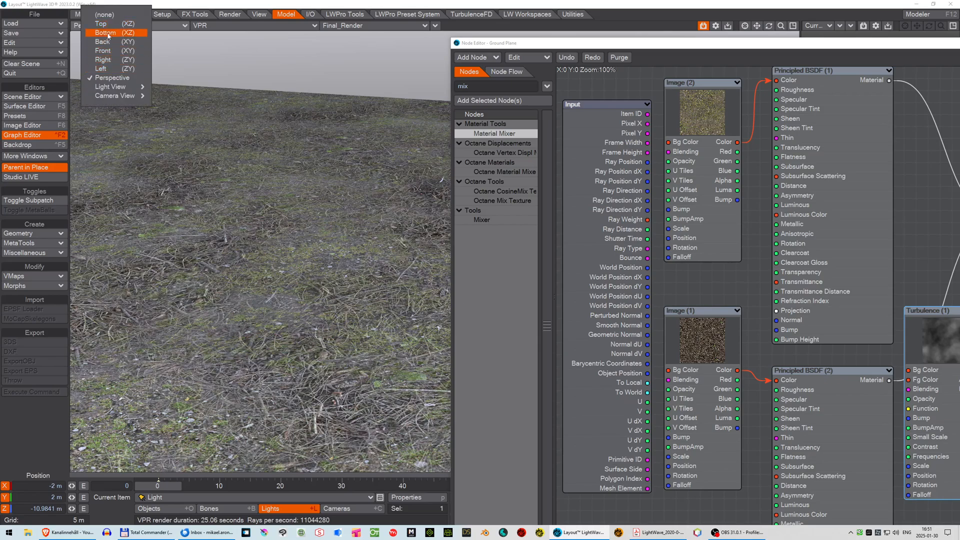
{"action": "left_click", "coordinate": [115, 23]}
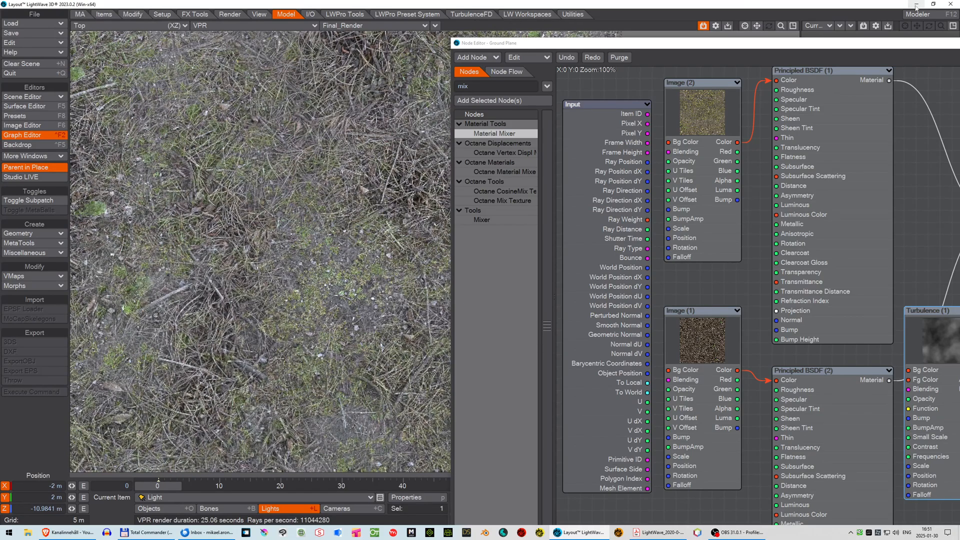
{"action": "left_click_drag", "start_coordinate": [782, 26], "coordinate": [764, 25]}
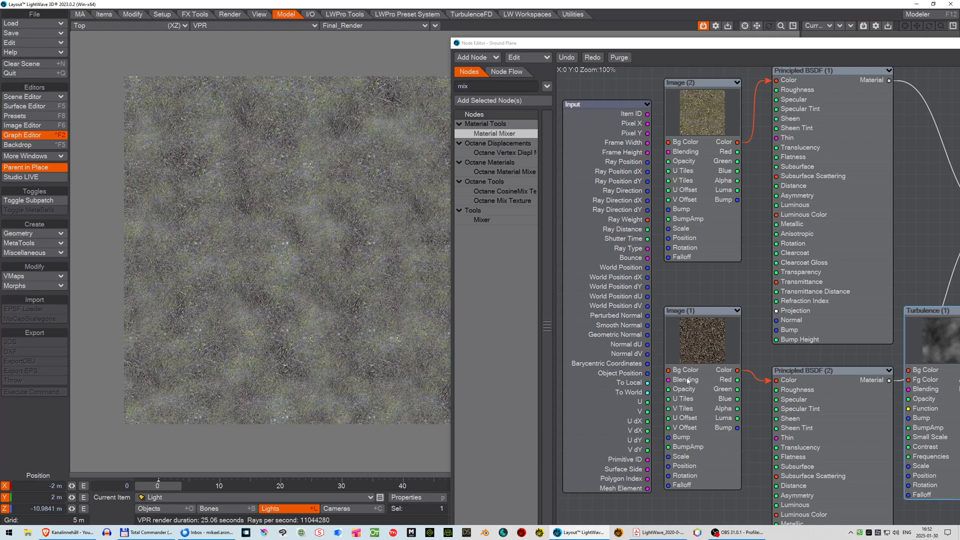
Set the Image (1) texture's position to X 73 mm, Y 0 m and Z 187 mm.
{"action": "double_click", "coordinate": [705, 351]}
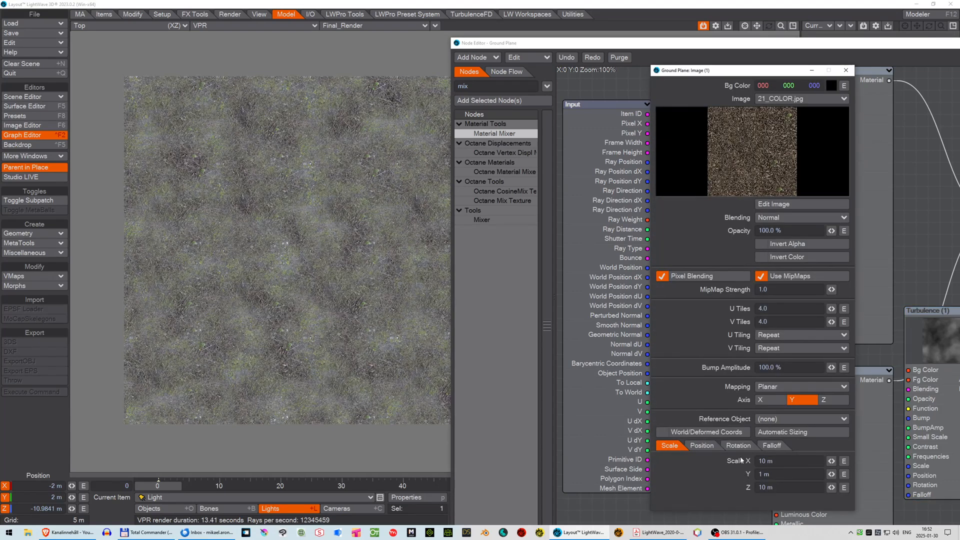
{"action": "left_click", "coordinate": [701, 446]}
{"action": "left_click", "coordinate": [831, 461]}
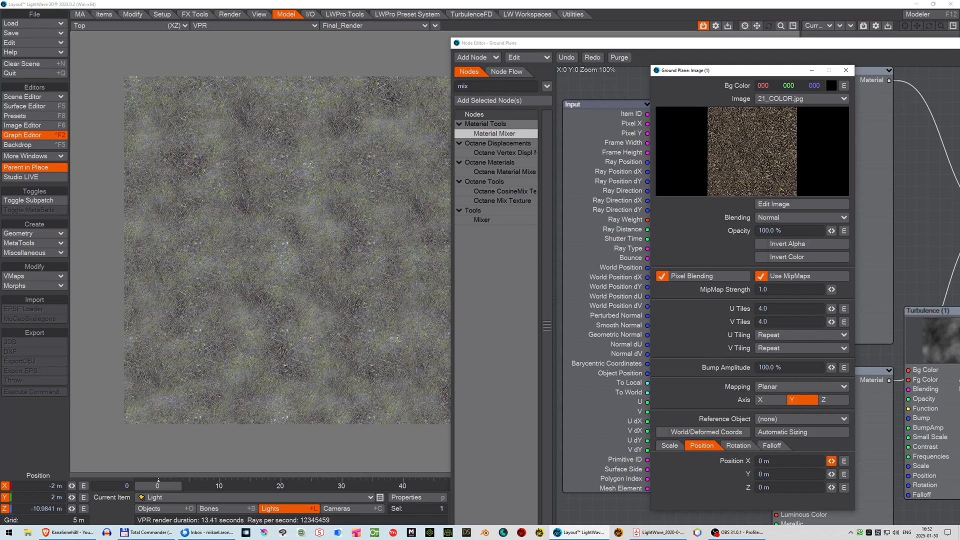
{"action": "left_click_drag", "start_coordinate": [833, 462], "coordinate": [904, 474]}
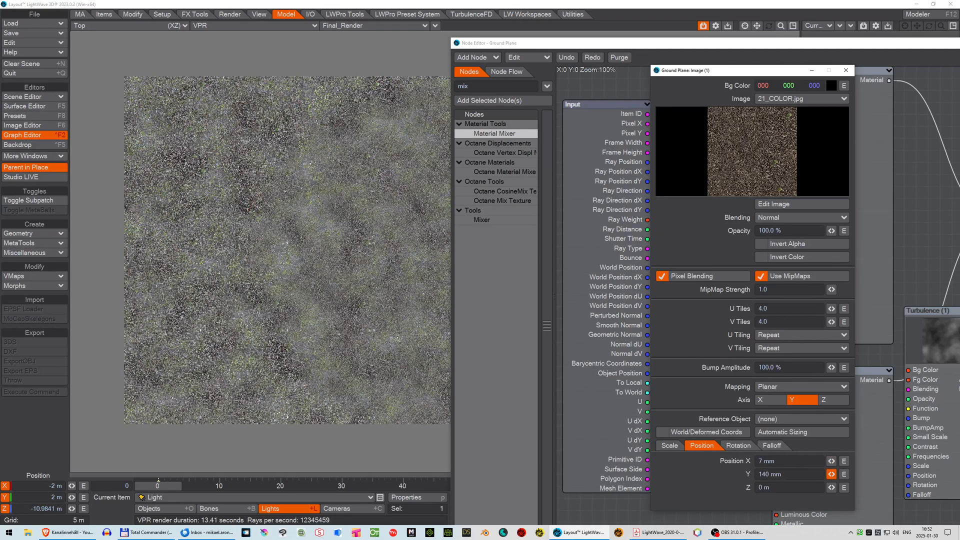
{"action": "left_click_drag", "start_coordinate": [790, 475], "coordinate": [684, 470]}
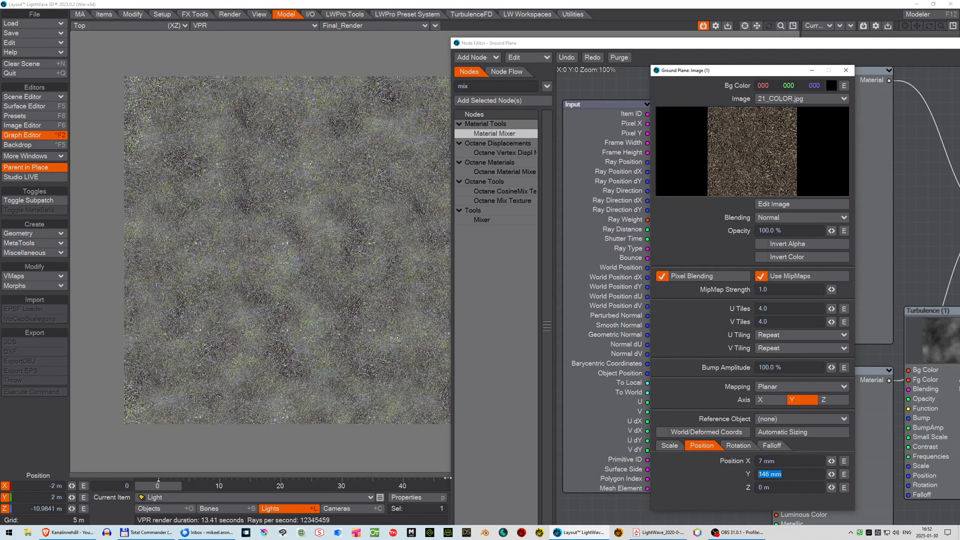
{"action": "type", "text": "0"}
{"action": "key", "text": "Return"}
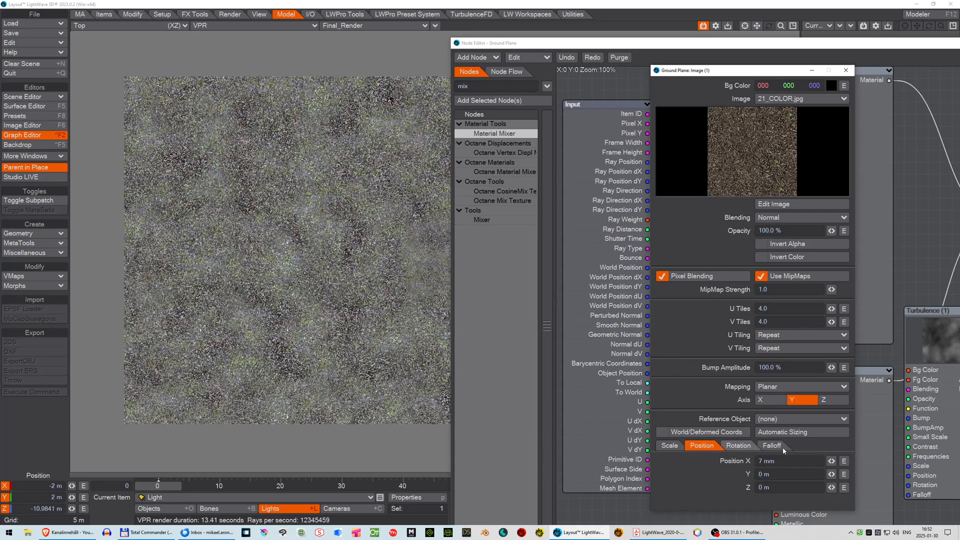
{"action": "left_click_drag", "start_coordinate": [833, 461], "coordinate": [865, 462]}
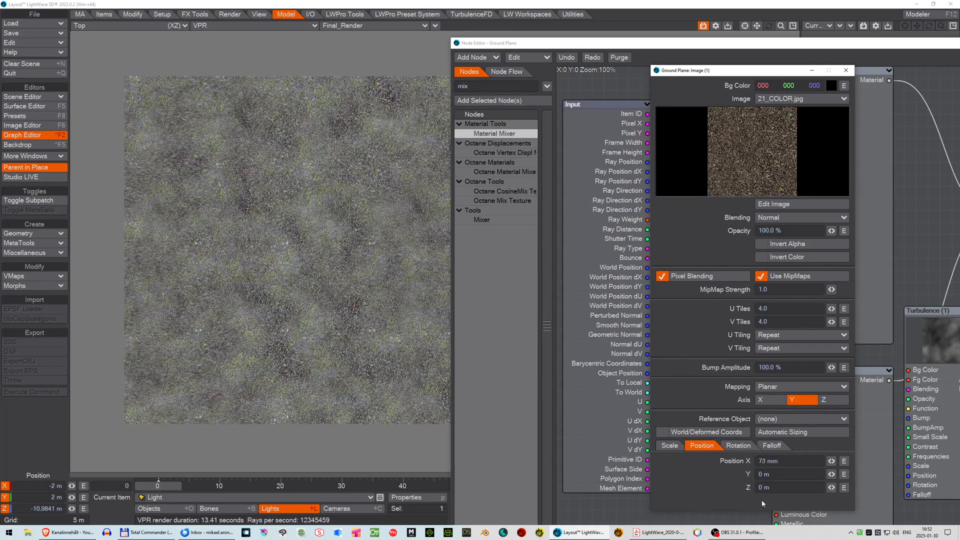
{"action": "left_click_drag", "start_coordinate": [827, 490], "coordinate": [833, 491]}
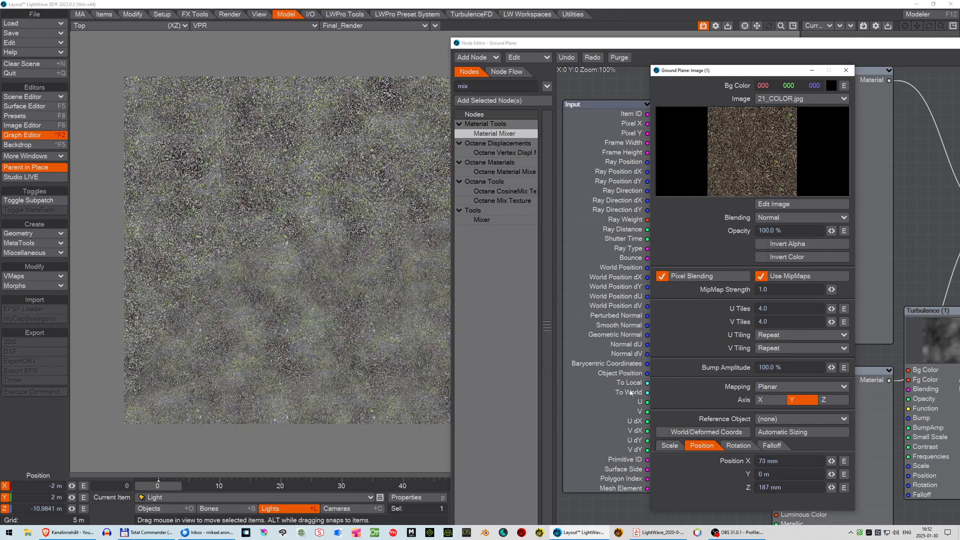
Set the Image (1) texture's heading rotation to 7.7° and close its settings.
{"action": "left_click", "coordinate": [738, 446]}
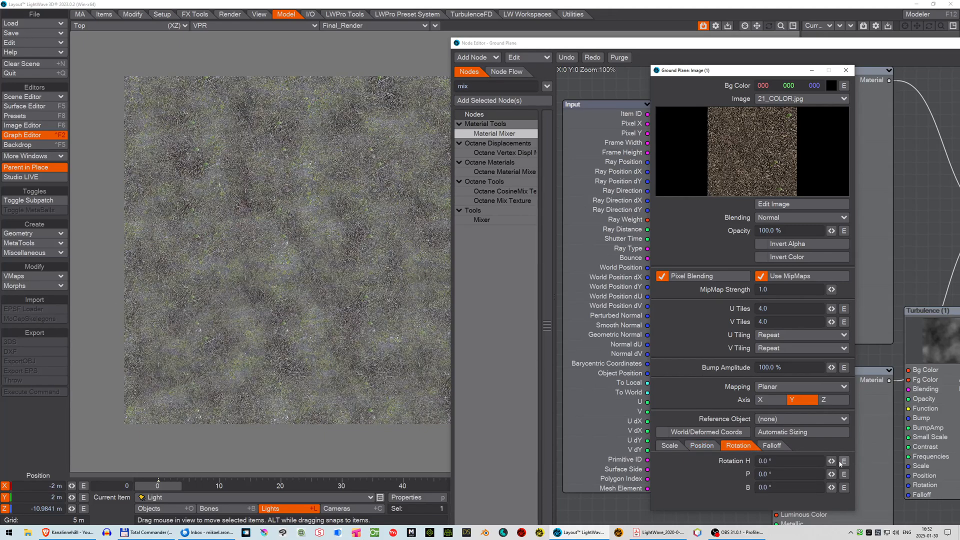
{"action": "left_click_drag", "start_coordinate": [830, 467], "coordinate": [832, 467]}
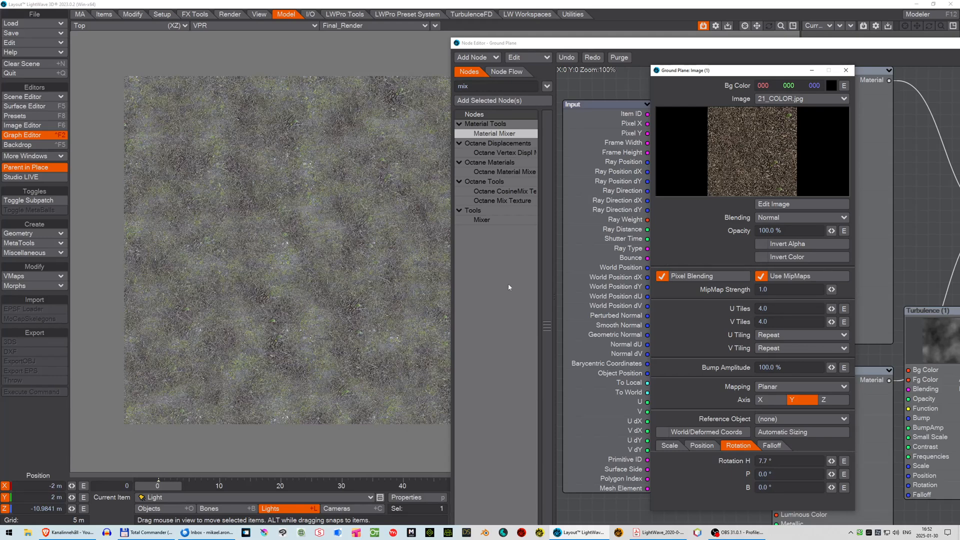
{"action": "left_click", "coordinate": [845, 71]}
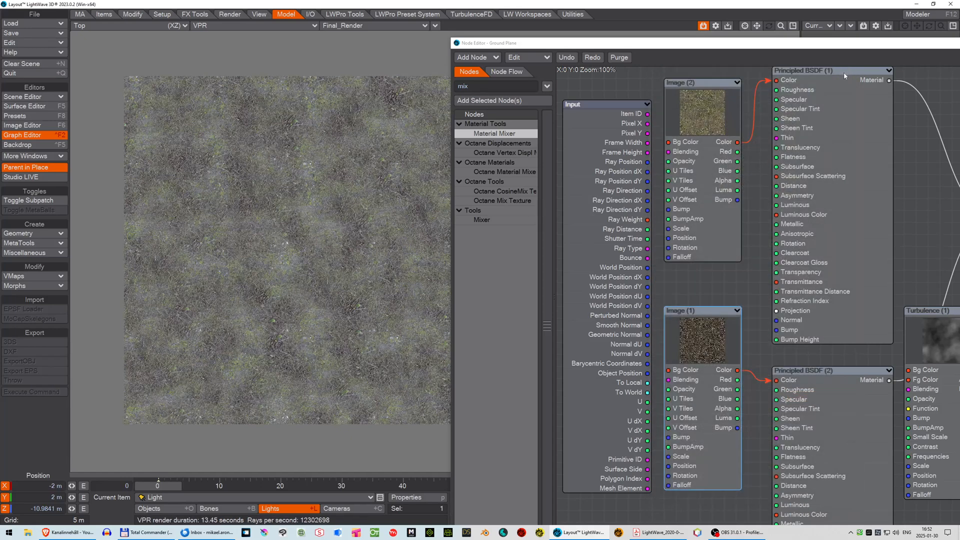
Switch the viewport to Perspective, make New Ground Plane Object the current item, and bring the whole node network into view.
{"action": "left_click", "coordinate": [112, 26]}
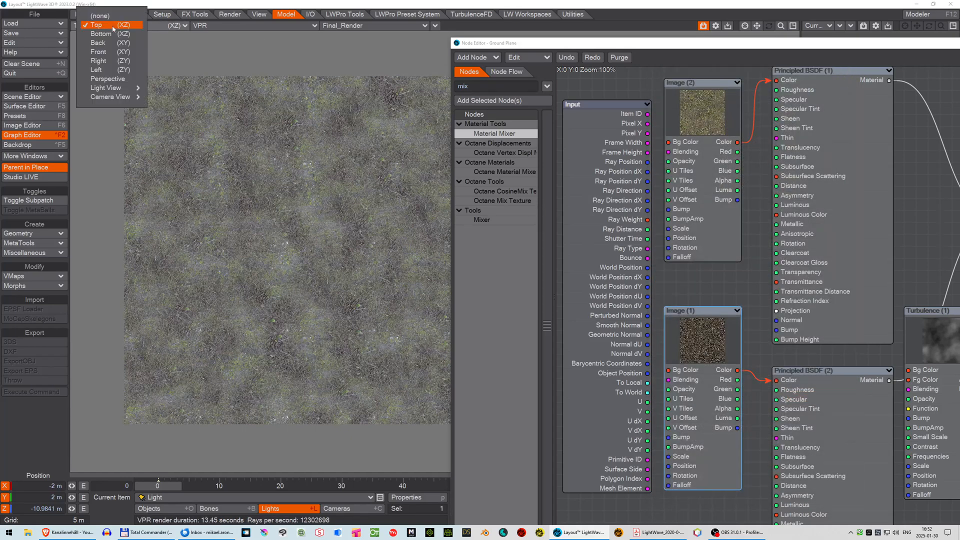
{"action": "left_click", "coordinate": [108, 79]}
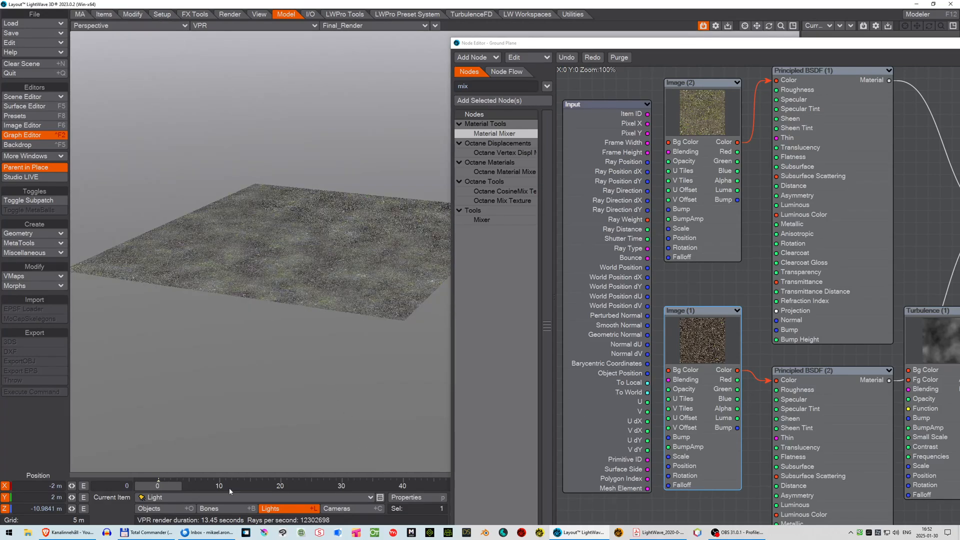
{"action": "left_click", "coordinate": [167, 507]}
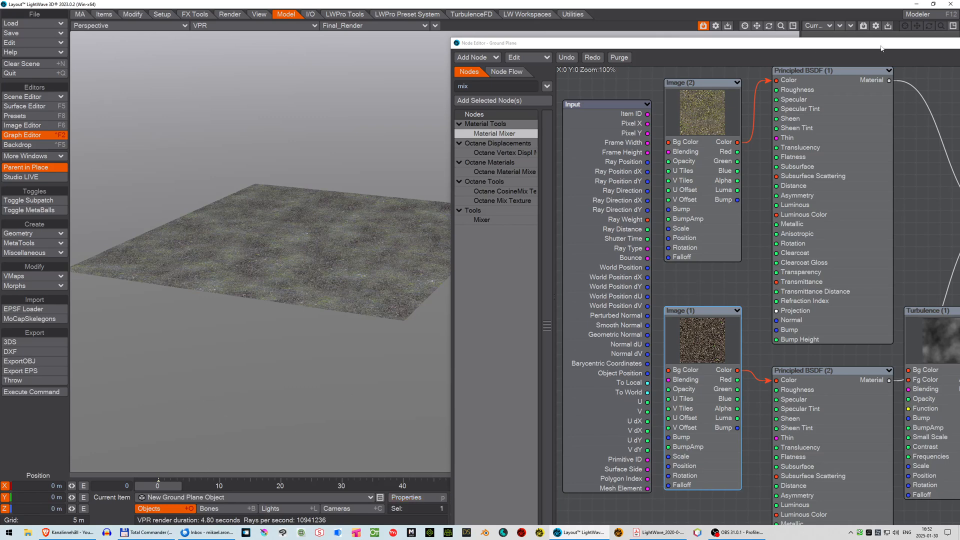
{"action": "left_click_drag", "start_coordinate": [904, 45], "coordinate": [516, 33]}
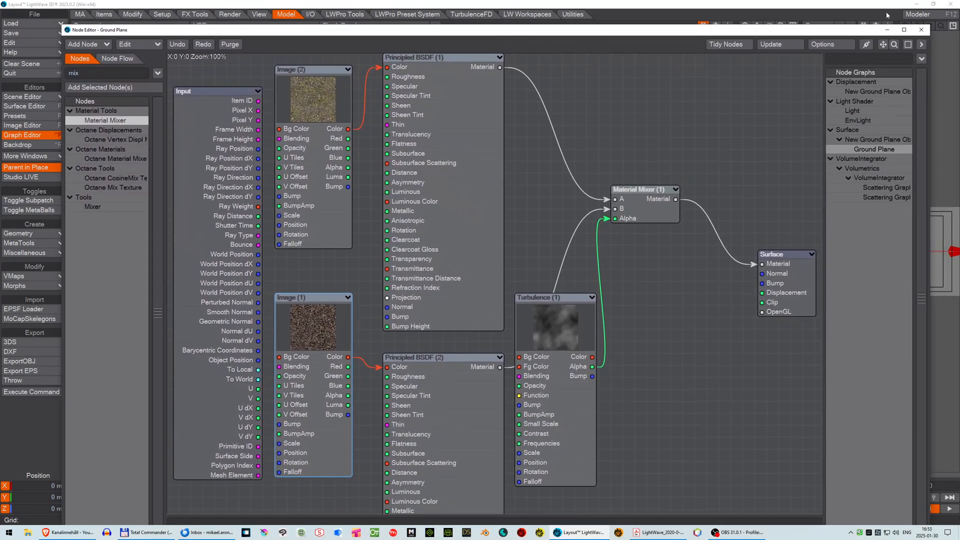
Set the Turbulence texture value to 0.675 in the ground plane's displacement map and close the node editor and object properties.
{"action": "left_click", "coordinate": [922, 29]}
{"action": "key", "text": "p"}
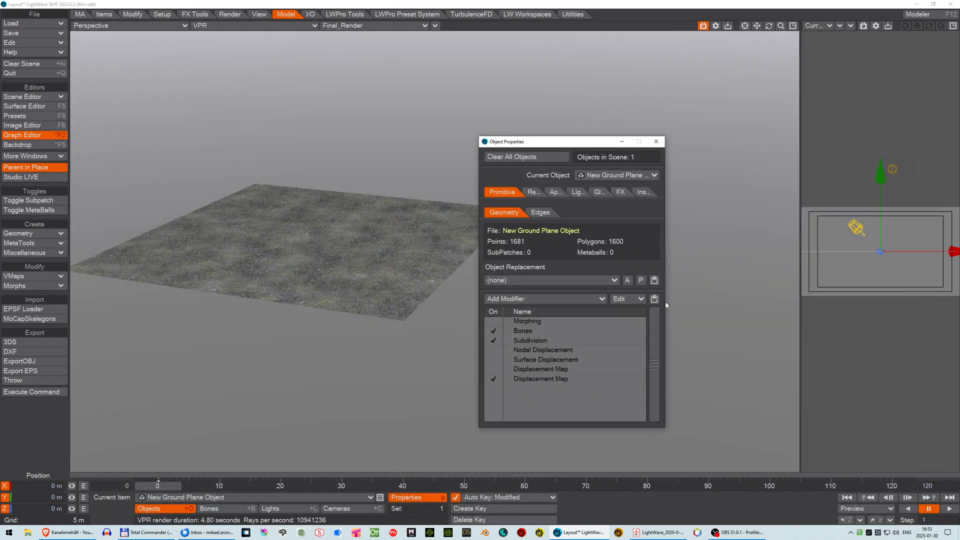
{"action": "double_click", "coordinate": [533, 379]}
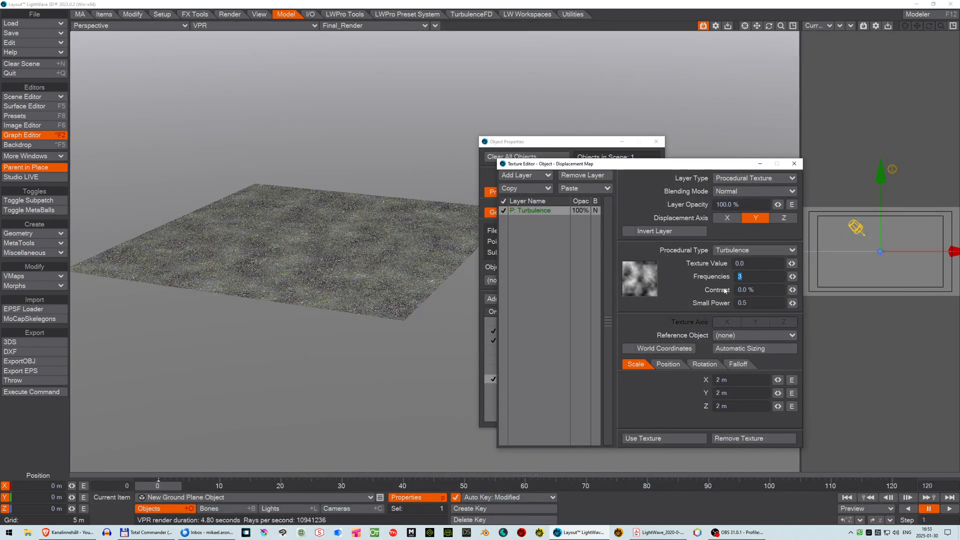
{"action": "left_click_drag", "start_coordinate": [792, 263], "coordinate": [803, 263]}
{"action": "left_click_drag", "start_coordinate": [792, 264], "coordinate": [713, 57]}
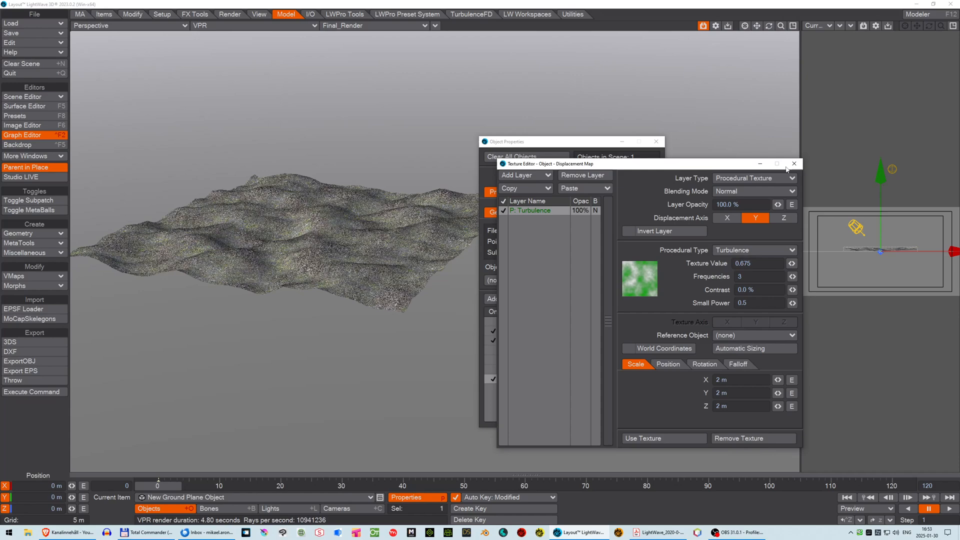
{"action": "left_click", "coordinate": [795, 164]}
{"action": "left_click", "coordinate": [655, 142]}
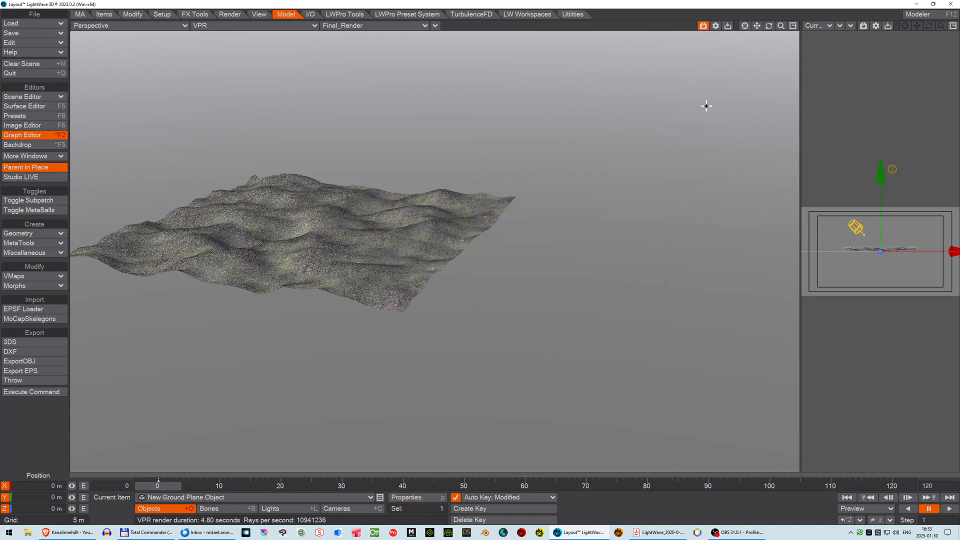
{"action": "left_click_drag", "start_coordinate": [781, 25], "coordinate": [833, 25]}
{"action": "left_click_drag", "start_coordinate": [757, 25], "coordinate": [800, 37]}
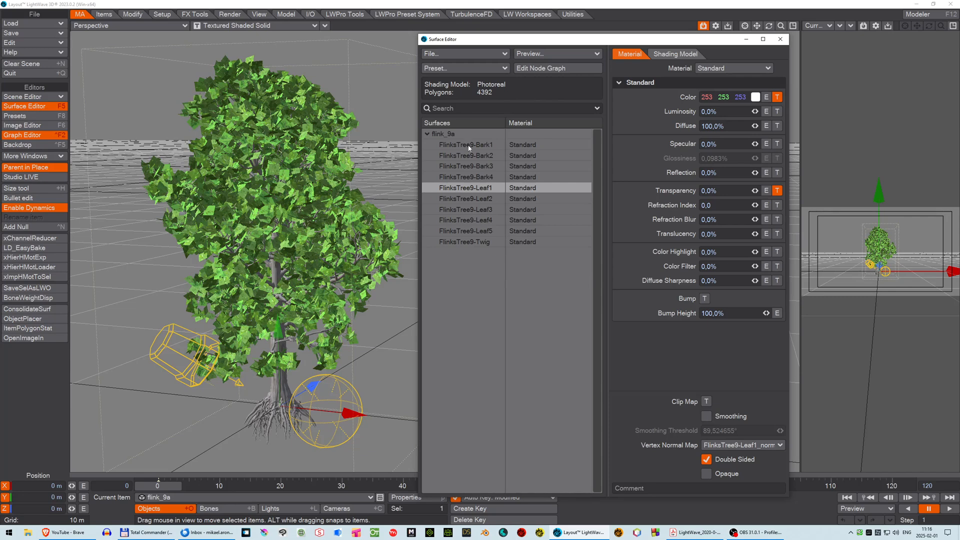
Examine the FlinksTree9-Leaf1 surface's transparency texture and its FlinksTree9-Leaf1tr.jpg image at full size.
{"action": "left_click", "coordinate": [471, 199]}
{"action": "left_click", "coordinate": [473, 210]}
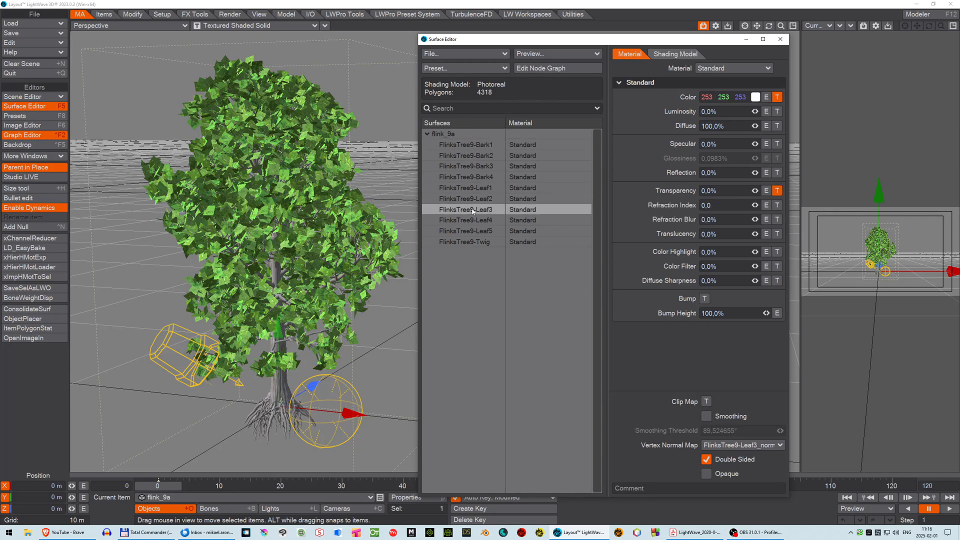
{"action": "left_click", "coordinate": [486, 191]}
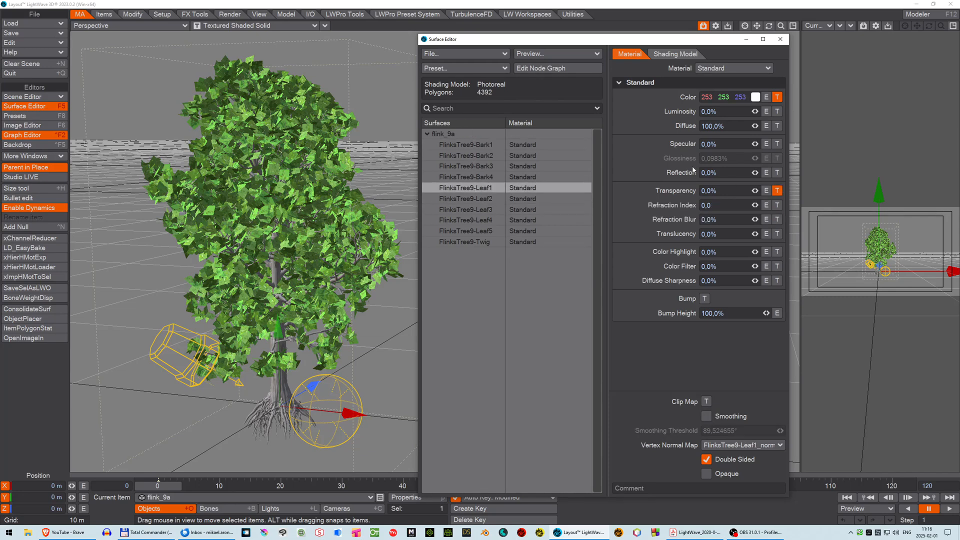
{"action": "left_click", "coordinate": [778, 190]}
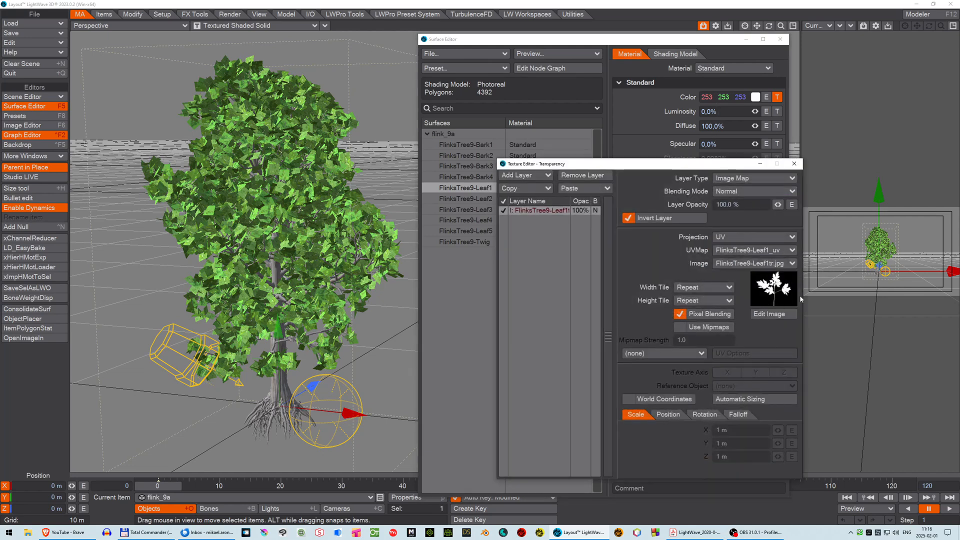
{"action": "left_click", "coordinate": [770, 313]}
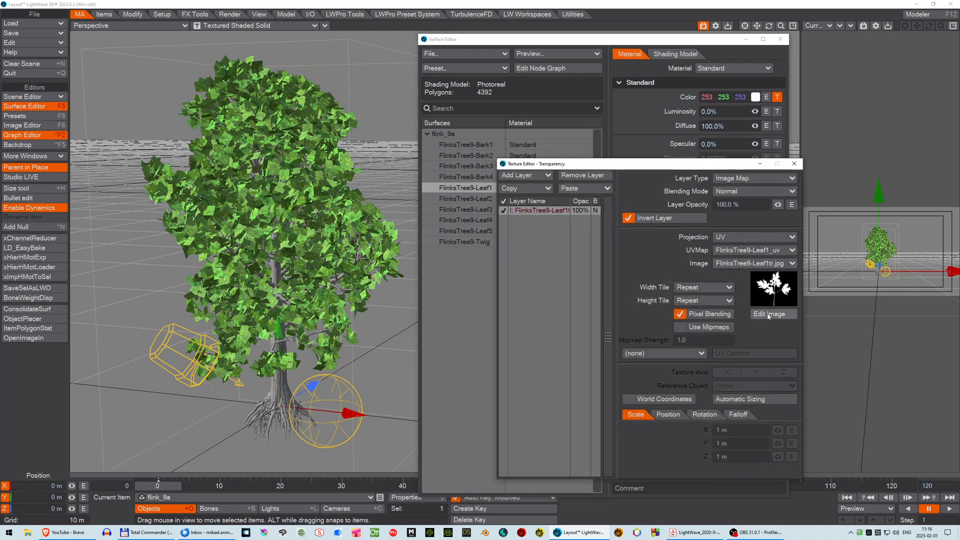
{"action": "double_click", "coordinate": [202, 142]}
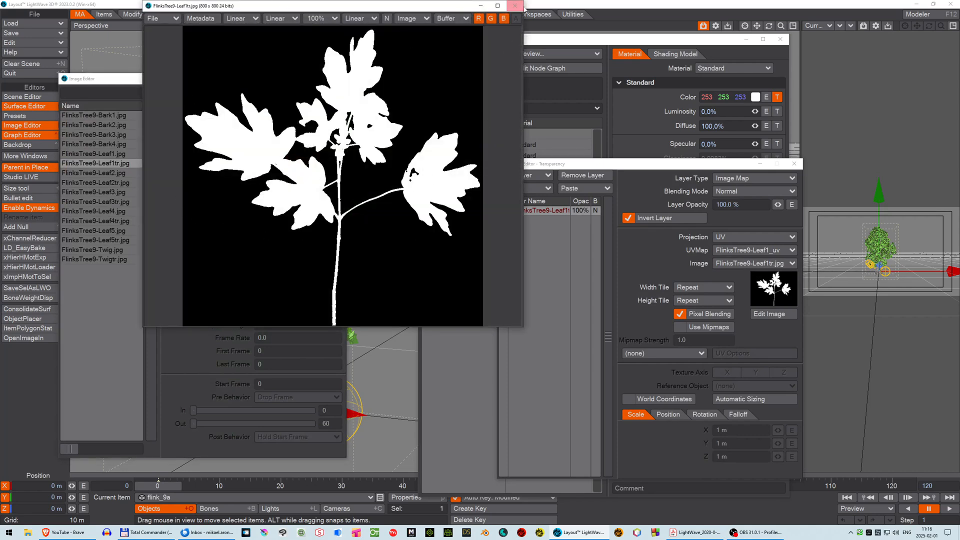
{"action": "left_click", "coordinate": [515, 5]}
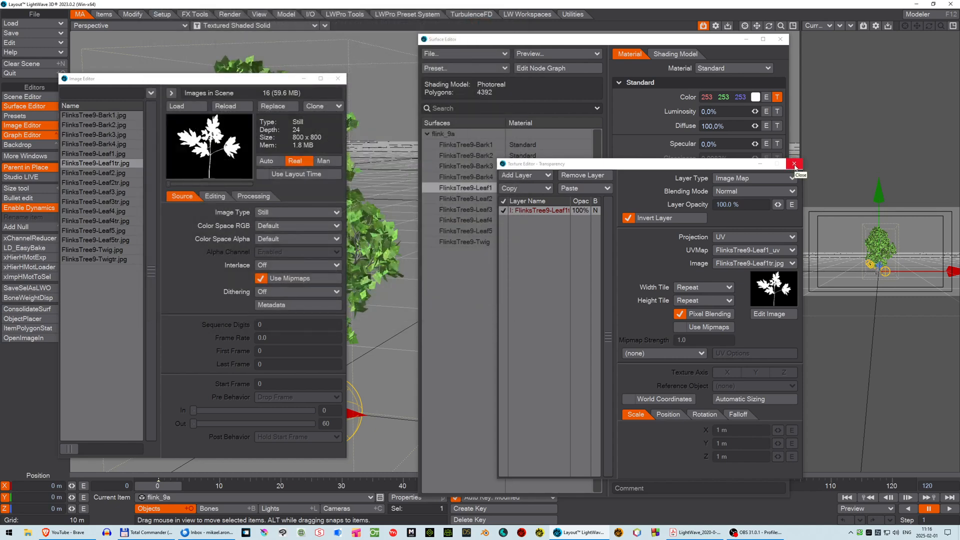
{"action": "left_click", "coordinate": [795, 165]}
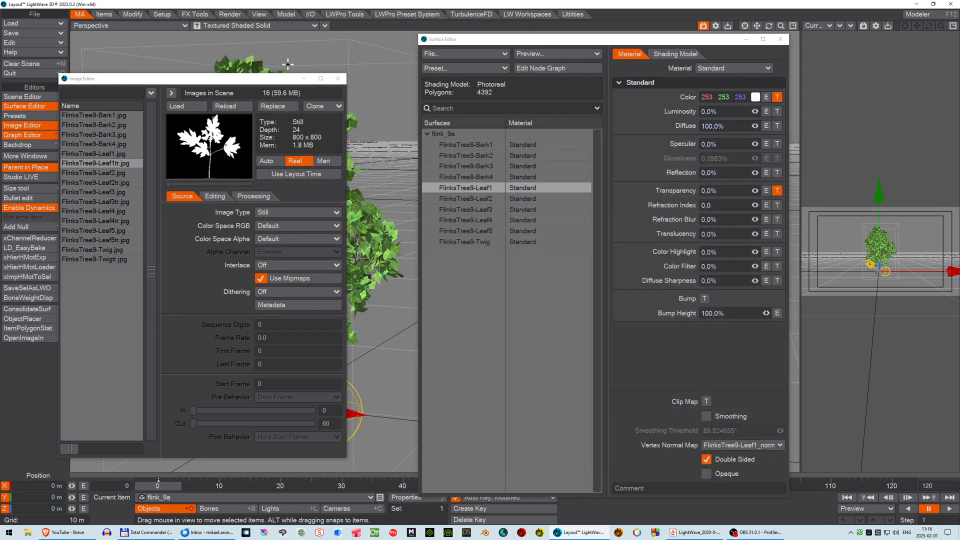
{"action": "left_click", "coordinate": [339, 79]}
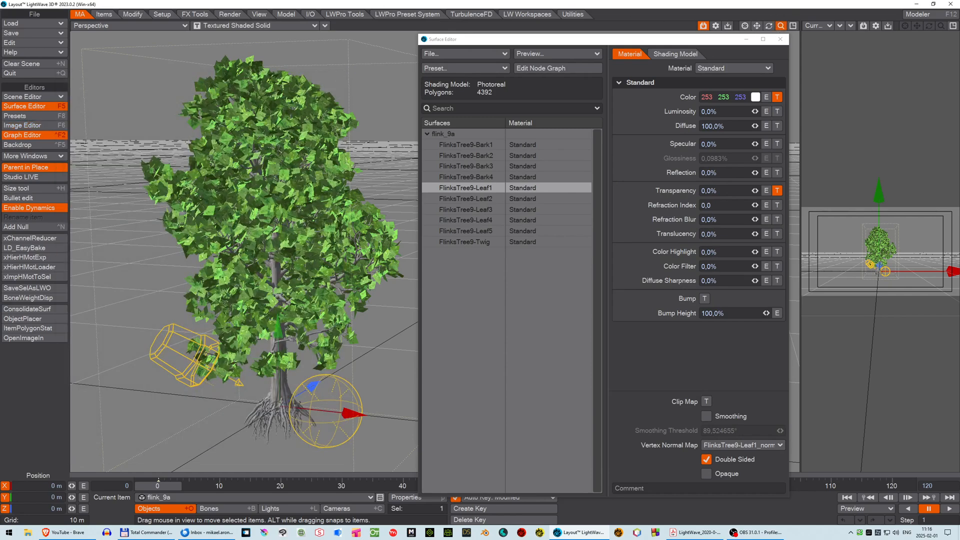
Frame the tree's outer leaves up close and switch the viewport shading to VPR.
{"action": "left_click_drag", "start_coordinate": [781, 25], "coordinate": [830, 25]}
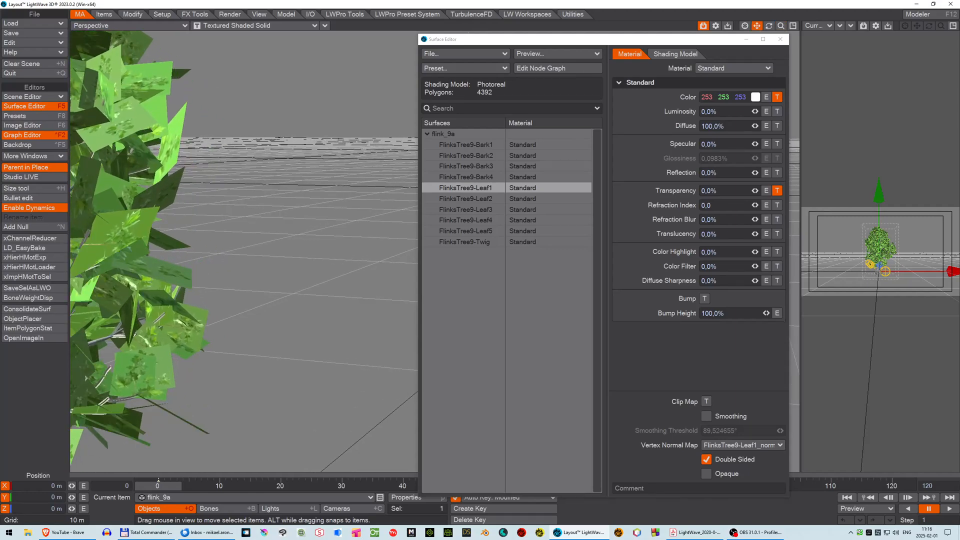
{"action": "left_click_drag", "start_coordinate": [757, 25], "coordinate": [838, 25]}
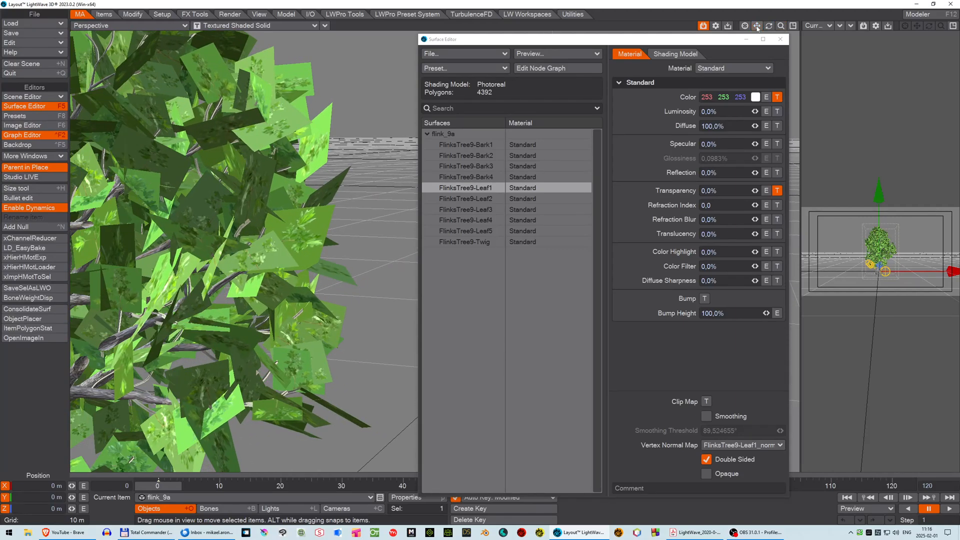
{"action": "left_click", "coordinate": [314, 25]}
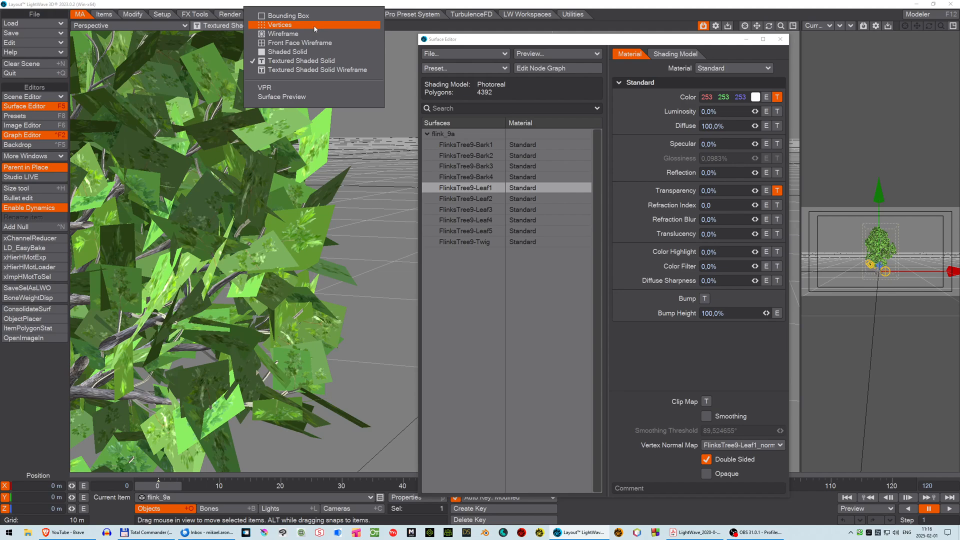
{"action": "left_click", "coordinate": [259, 89]}
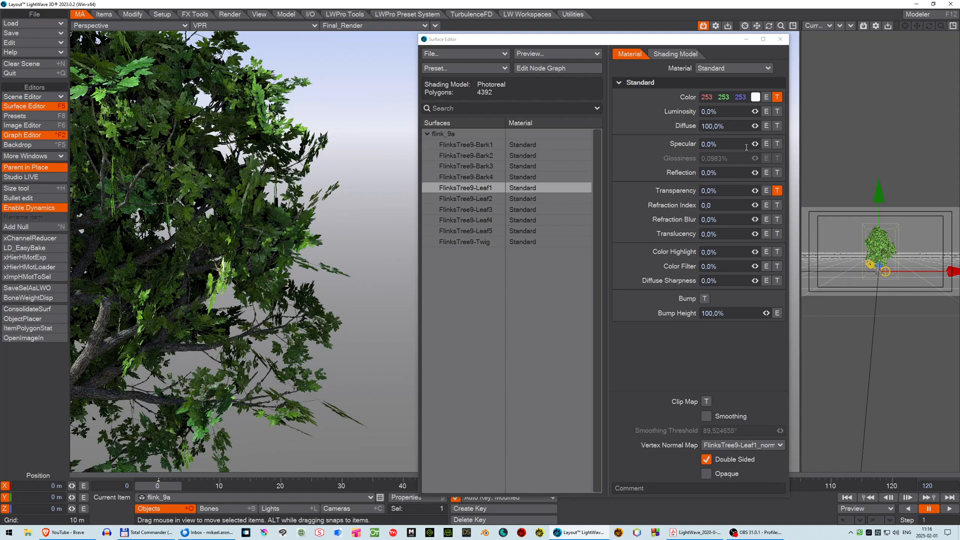
Try a Specular value of 44.8% on FlinksTree9-Leaf1 with its transparency texture in place, and reset it to 0%.
{"action": "left_click_drag", "start_coordinate": [755, 144], "coordinate": [790, 144]}
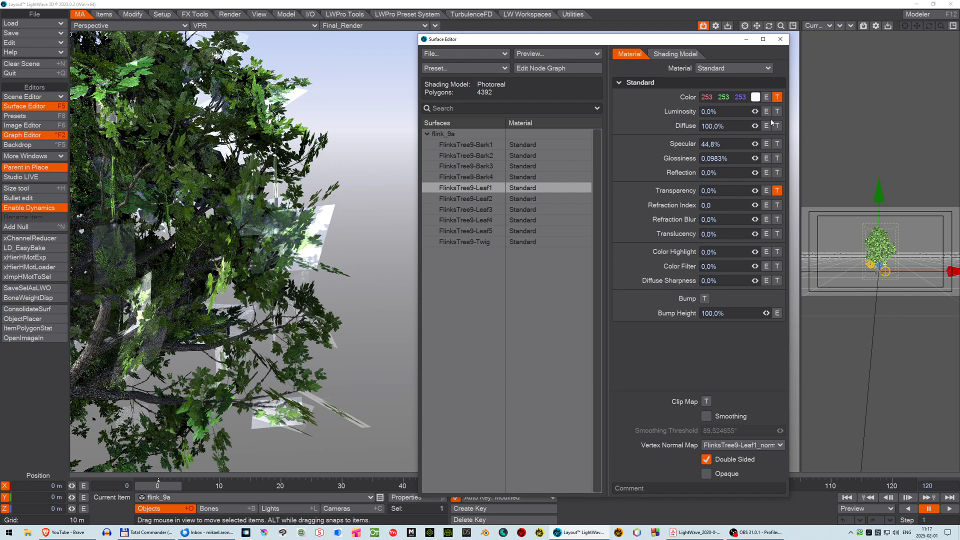
{"action": "left_click", "coordinate": [777, 191]}
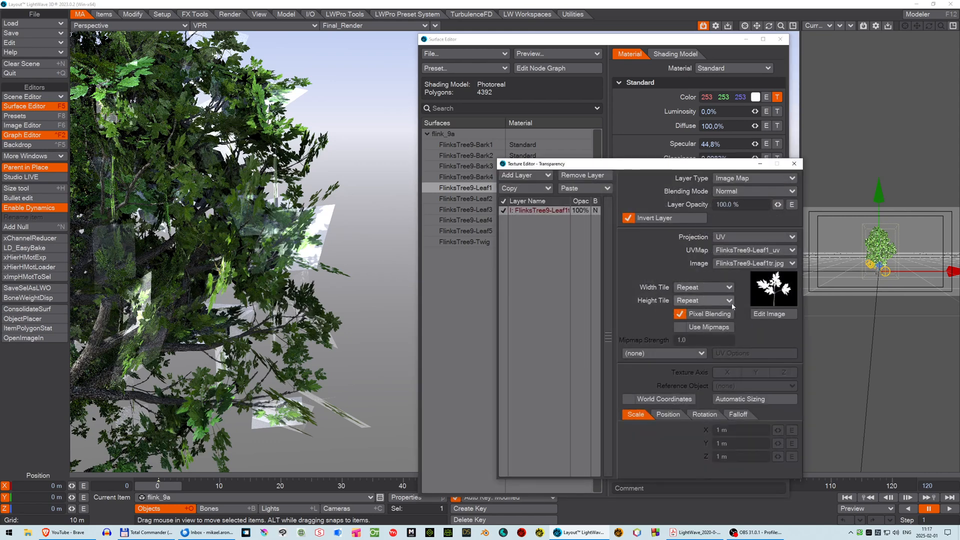
{"action": "left_click", "coordinate": [795, 164]}
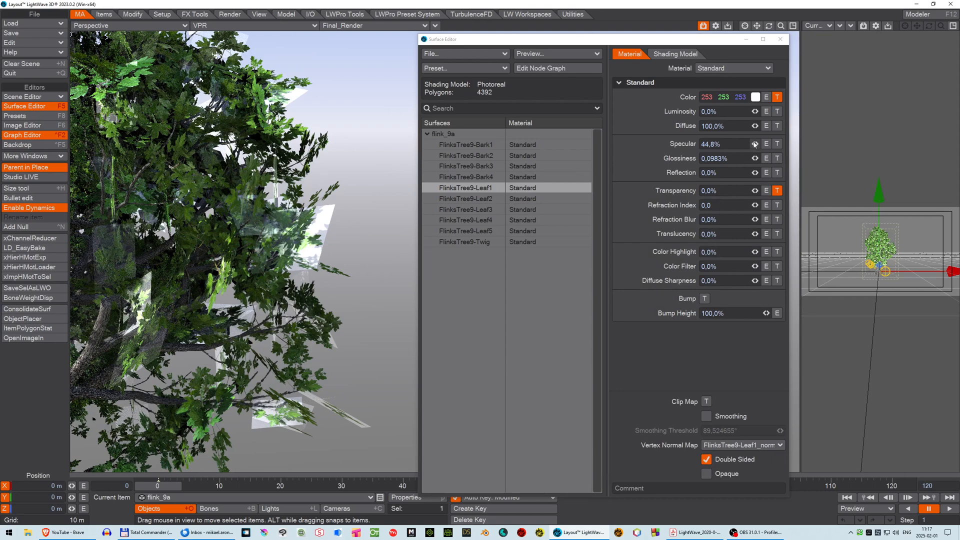
{"action": "left_click_drag", "start_coordinate": [756, 144], "coordinate": [733, 159]}
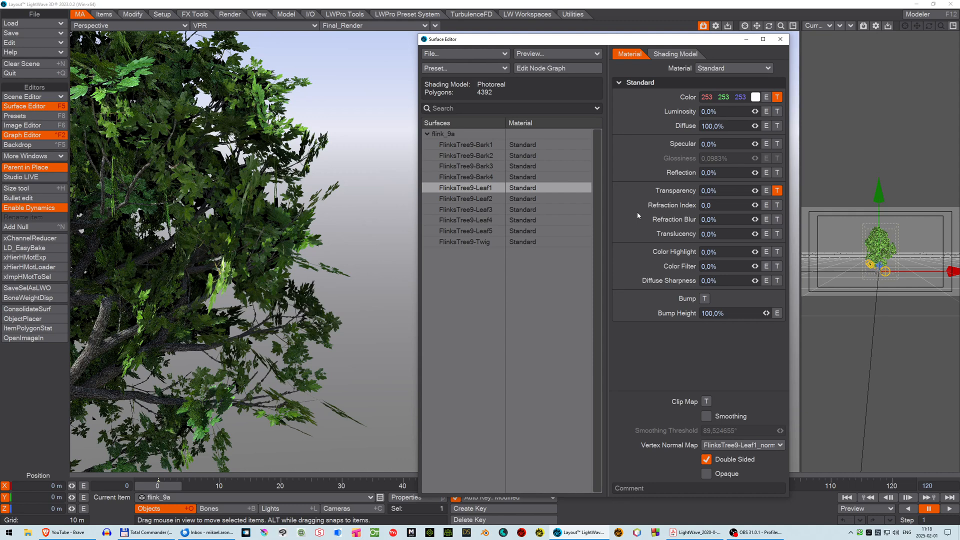
Copy the current image layer from FlinksTree9-Leaf1's Transparency texture.
{"action": "left_click", "coordinate": [777, 191]}
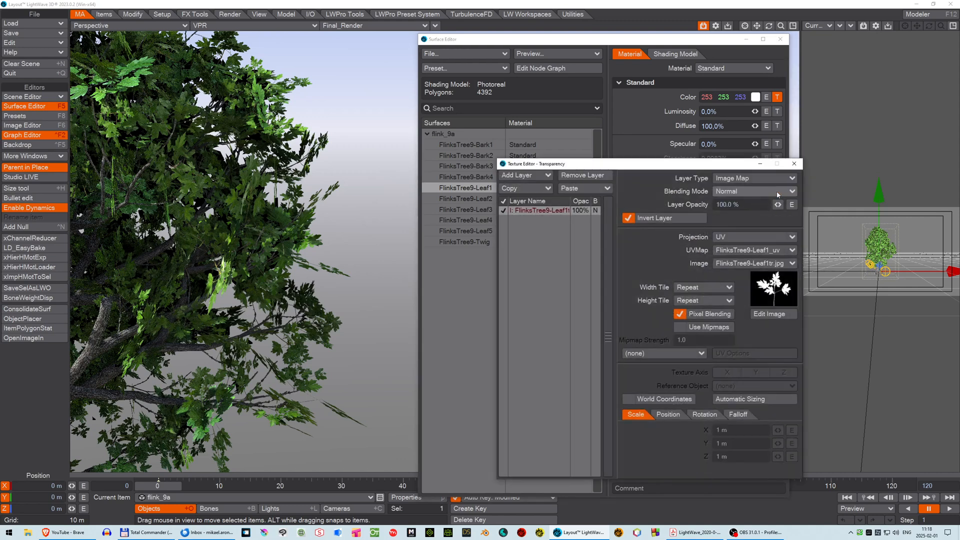
{"action": "left_click", "coordinate": [515, 188]}
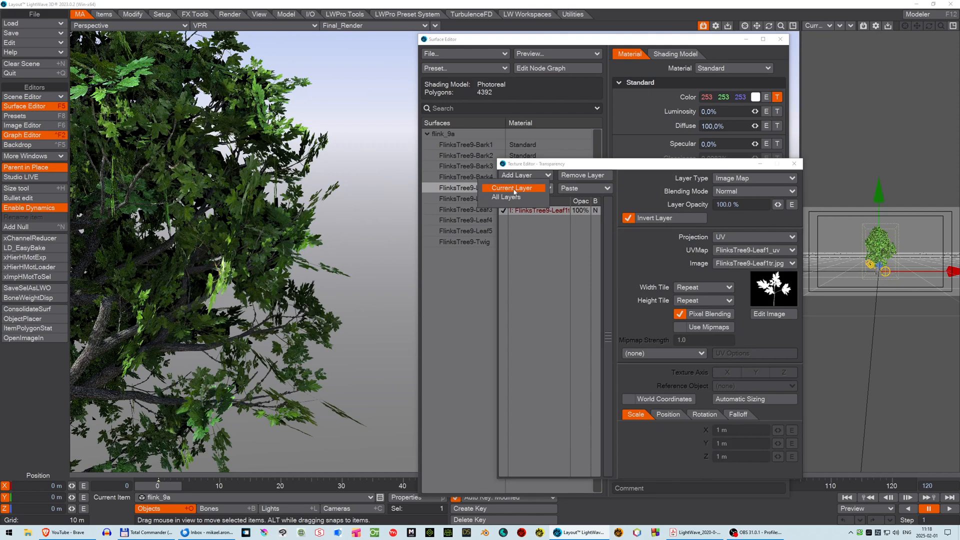
{"action": "left_click", "coordinate": [512, 189]}
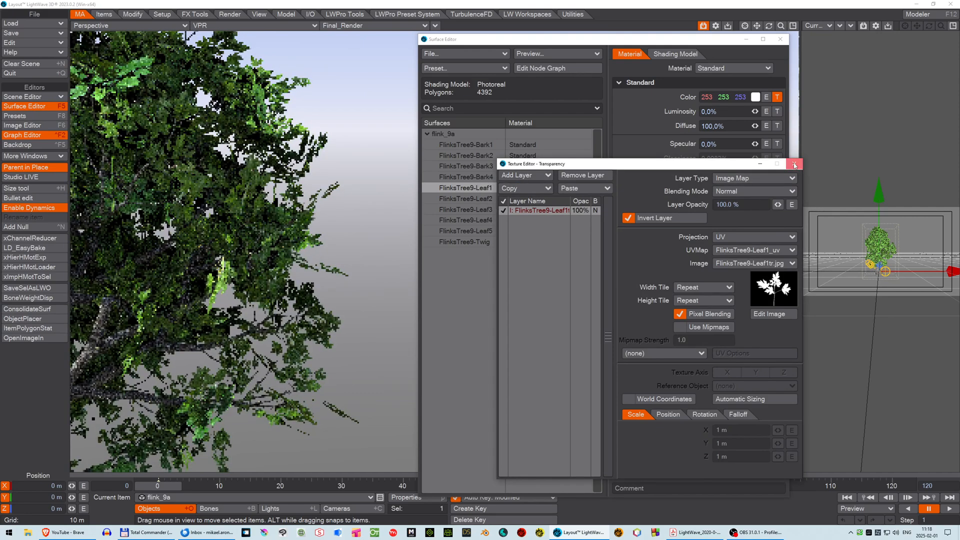
{"action": "left_click", "coordinate": [795, 163]}
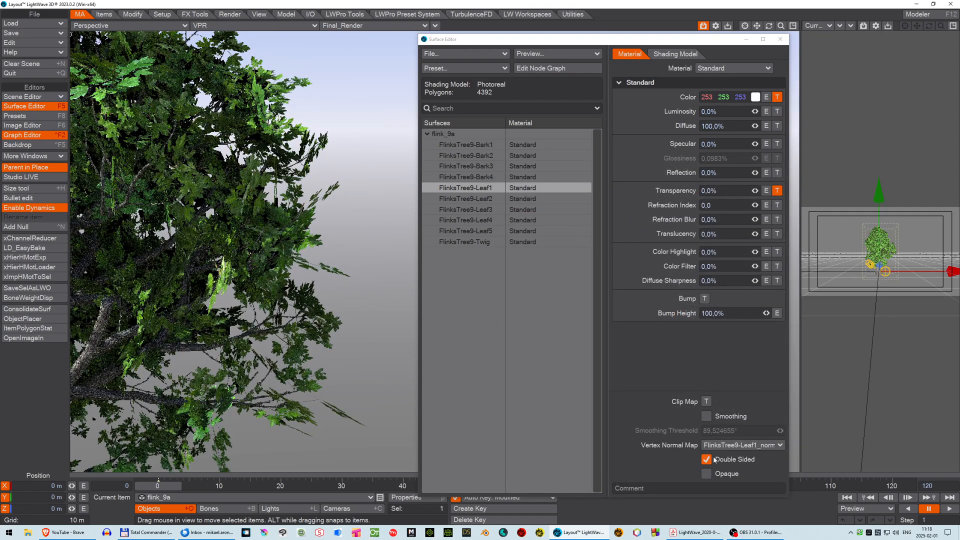
Paste the copied layer over the empty layer in FlinksTree9-Leaf1's Clip Map and remove the surface's Transparency texture.
{"action": "left_click", "coordinate": [706, 402]}
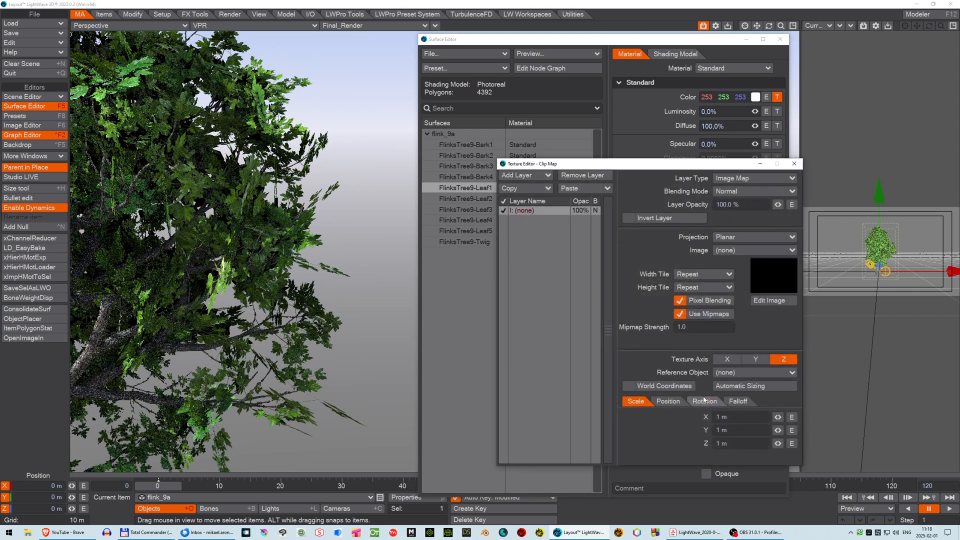
{"action": "left_click", "coordinate": [584, 188]}
{"action": "left_click", "coordinate": [570, 185]}
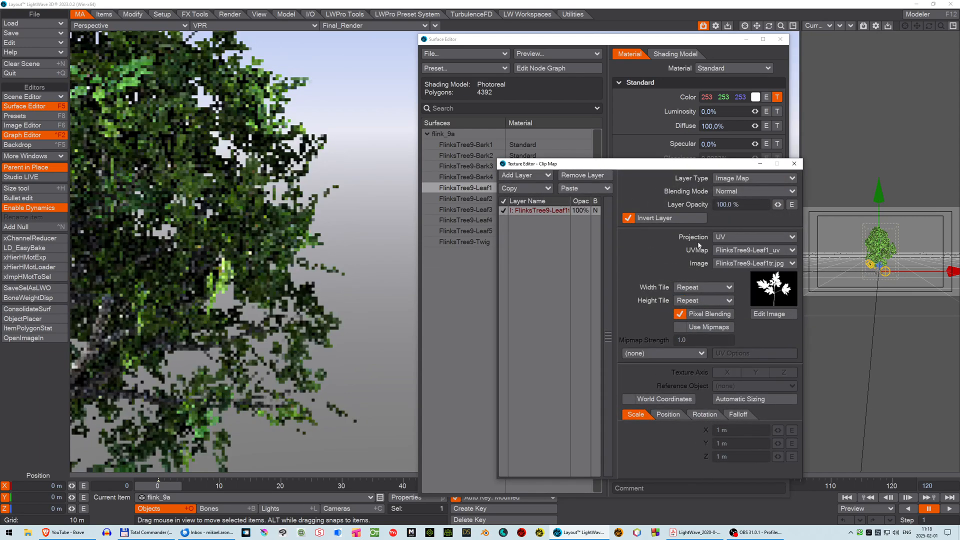
{"action": "left_click", "coordinate": [794, 164]}
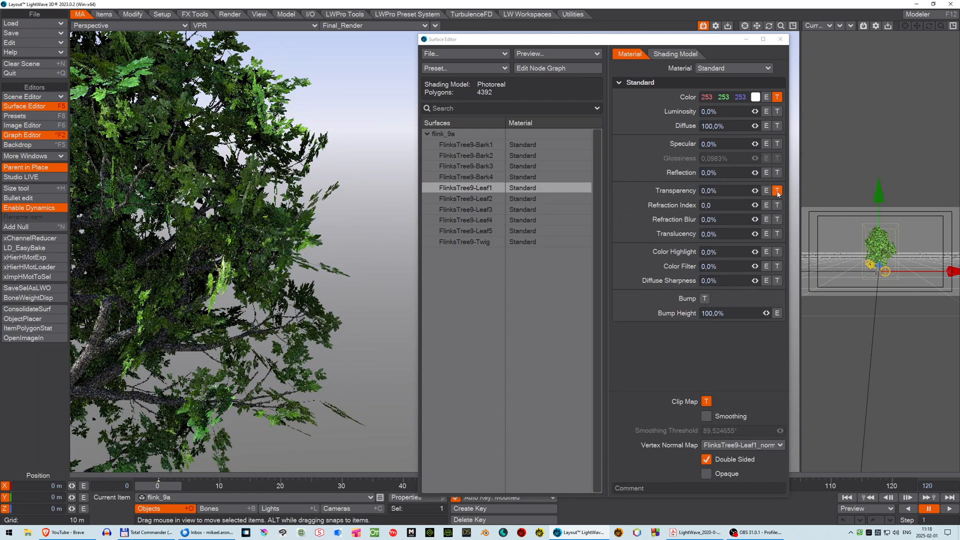
{"action": "left_click", "coordinate": [778, 191], "text": "shift"}
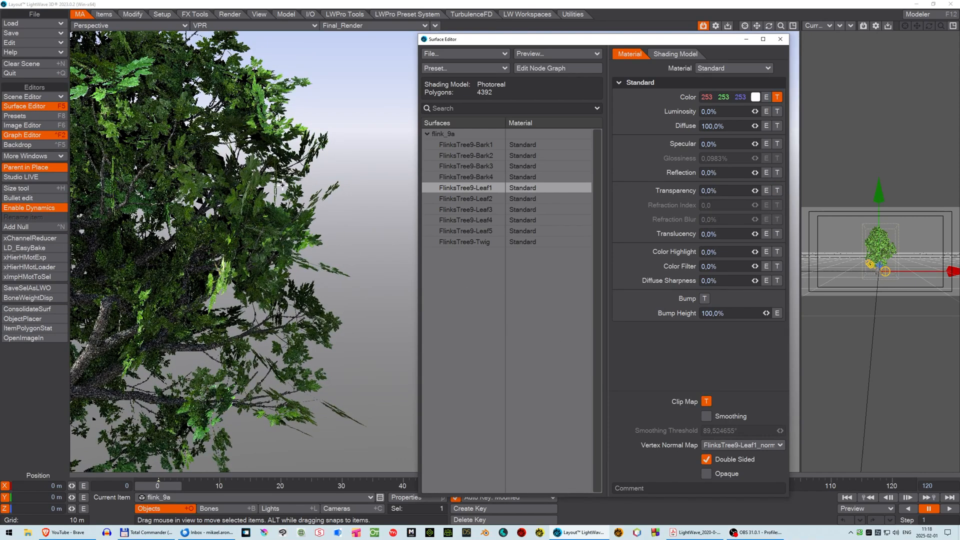
Test the clip-mapped FlinksTree9-Leaf1 surface with Specular raised to 65.2%, and return it to 0%.
{"action": "left_click_drag", "start_coordinate": [755, 144], "coordinate": [840, 144]}
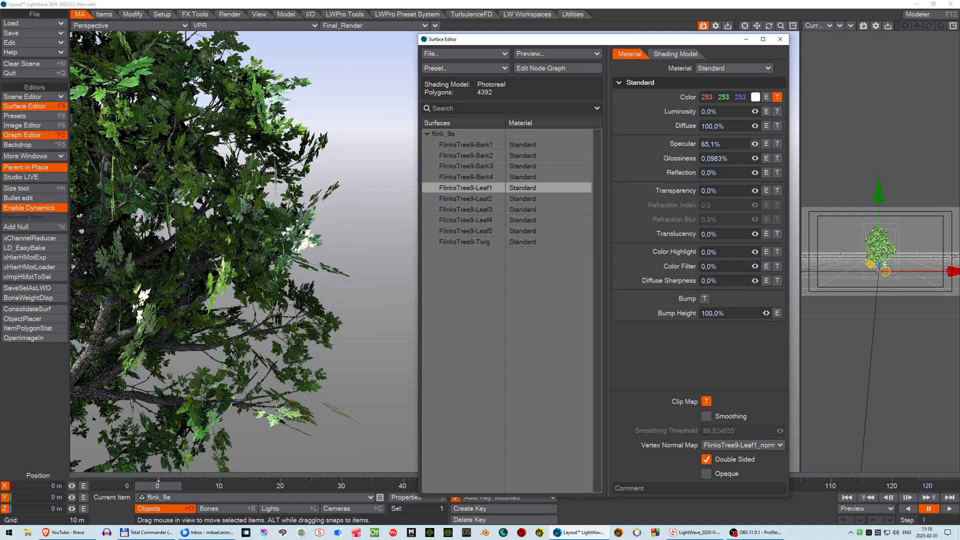
{"action": "left_click_drag", "start_coordinate": [839, 144], "coordinate": [840, 144]}
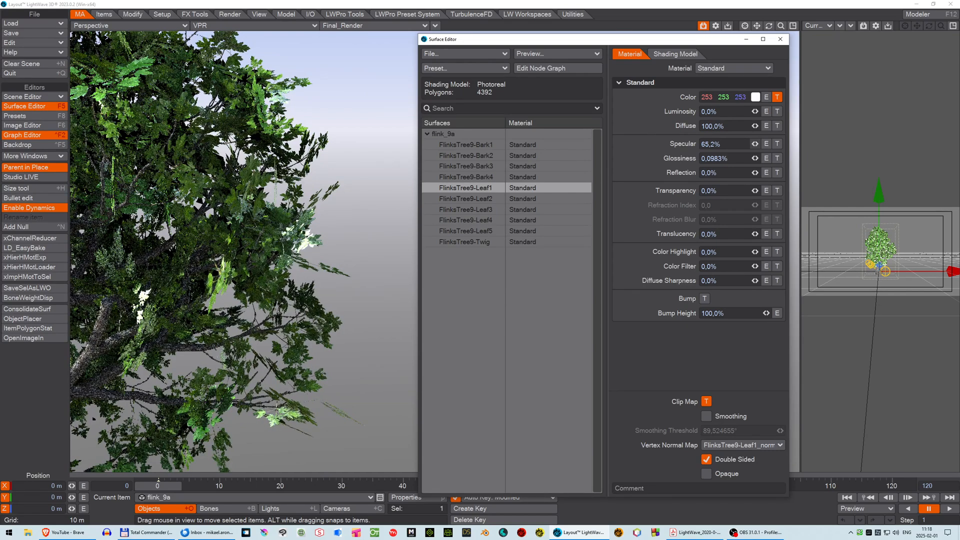
{"action": "left_click_drag", "start_coordinate": [840, 144], "coordinate": [759, 144]}
{"action": "left_click_drag", "start_coordinate": [755, 144], "coordinate": [731, 144]}
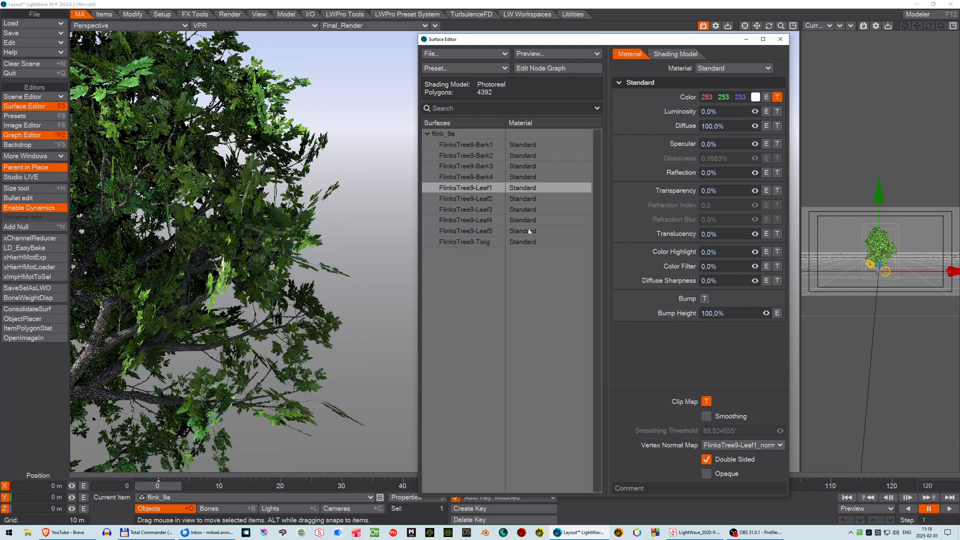
Examine the full-size FlinksTree9-Leaf1tr.jpg image used by the Clip Map, and close the image view and texture settings.
{"action": "left_click", "coordinate": [705, 400]}
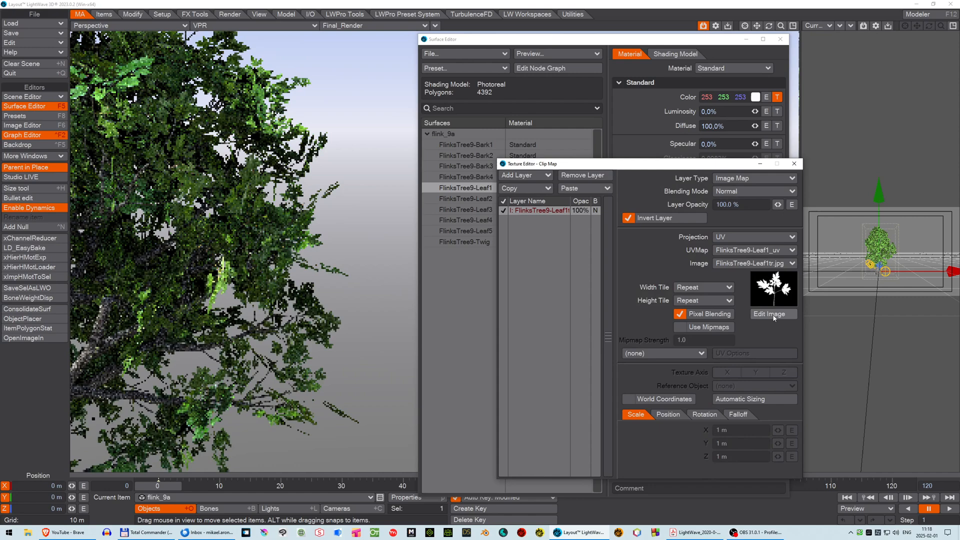
{"action": "left_click", "coordinate": [774, 315]}
{"action": "double_click", "coordinate": [216, 154]}
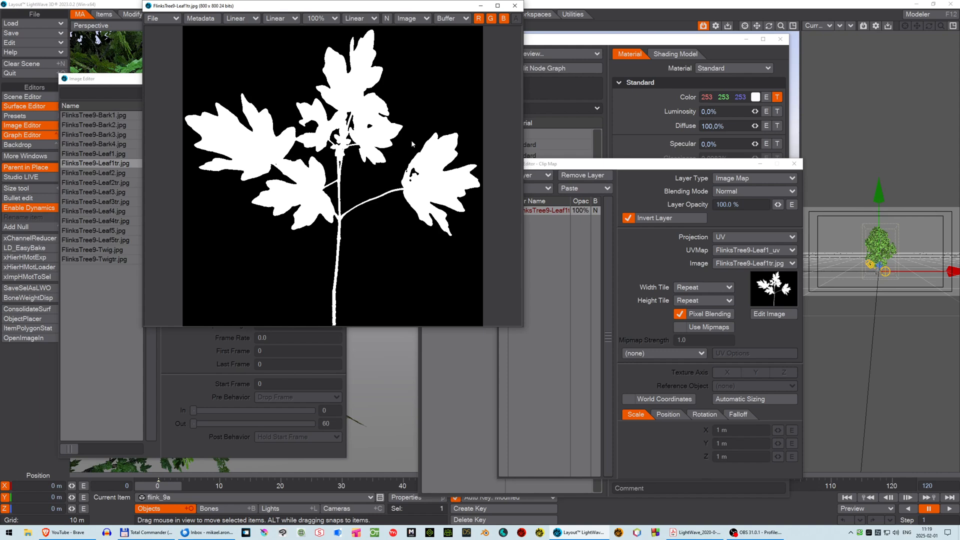
{"action": "left_click", "coordinate": [517, 7]}
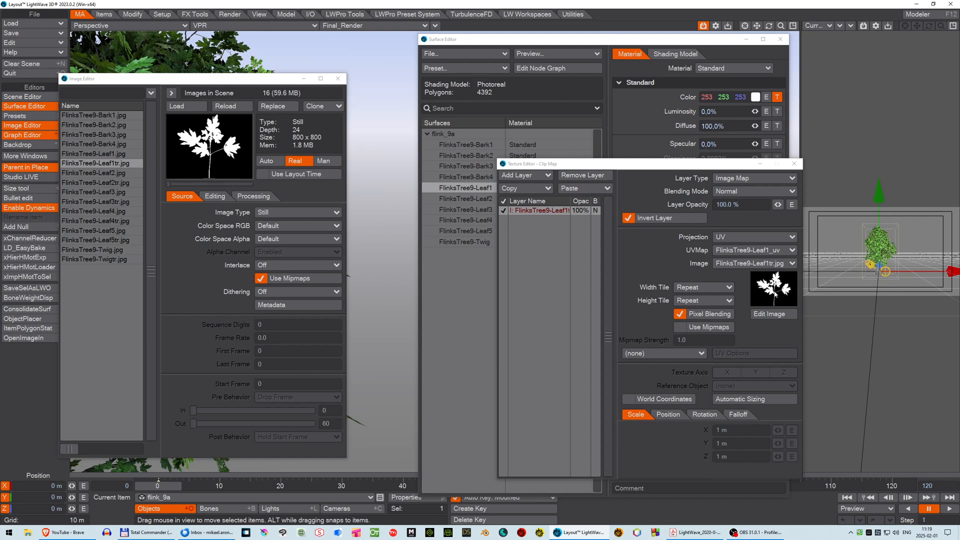
{"action": "left_click", "coordinate": [794, 164]}
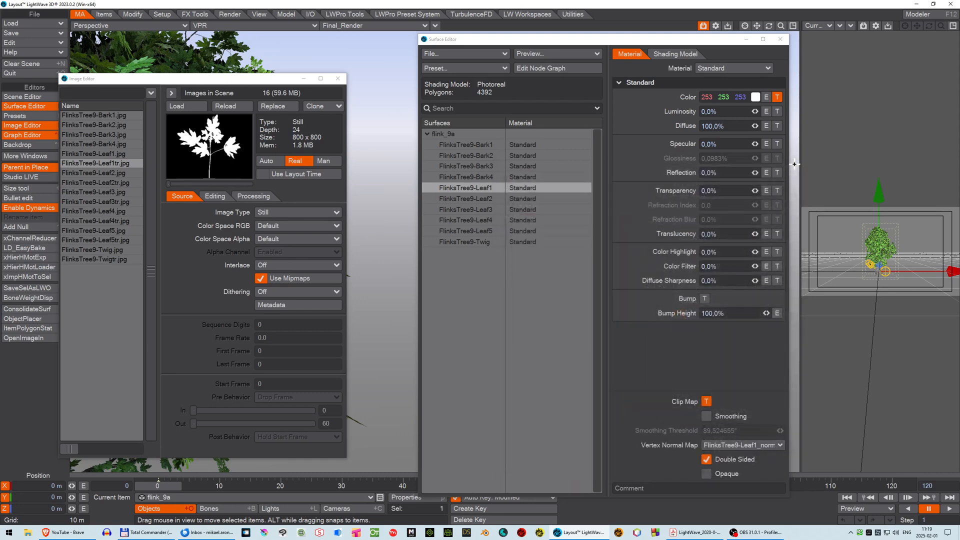